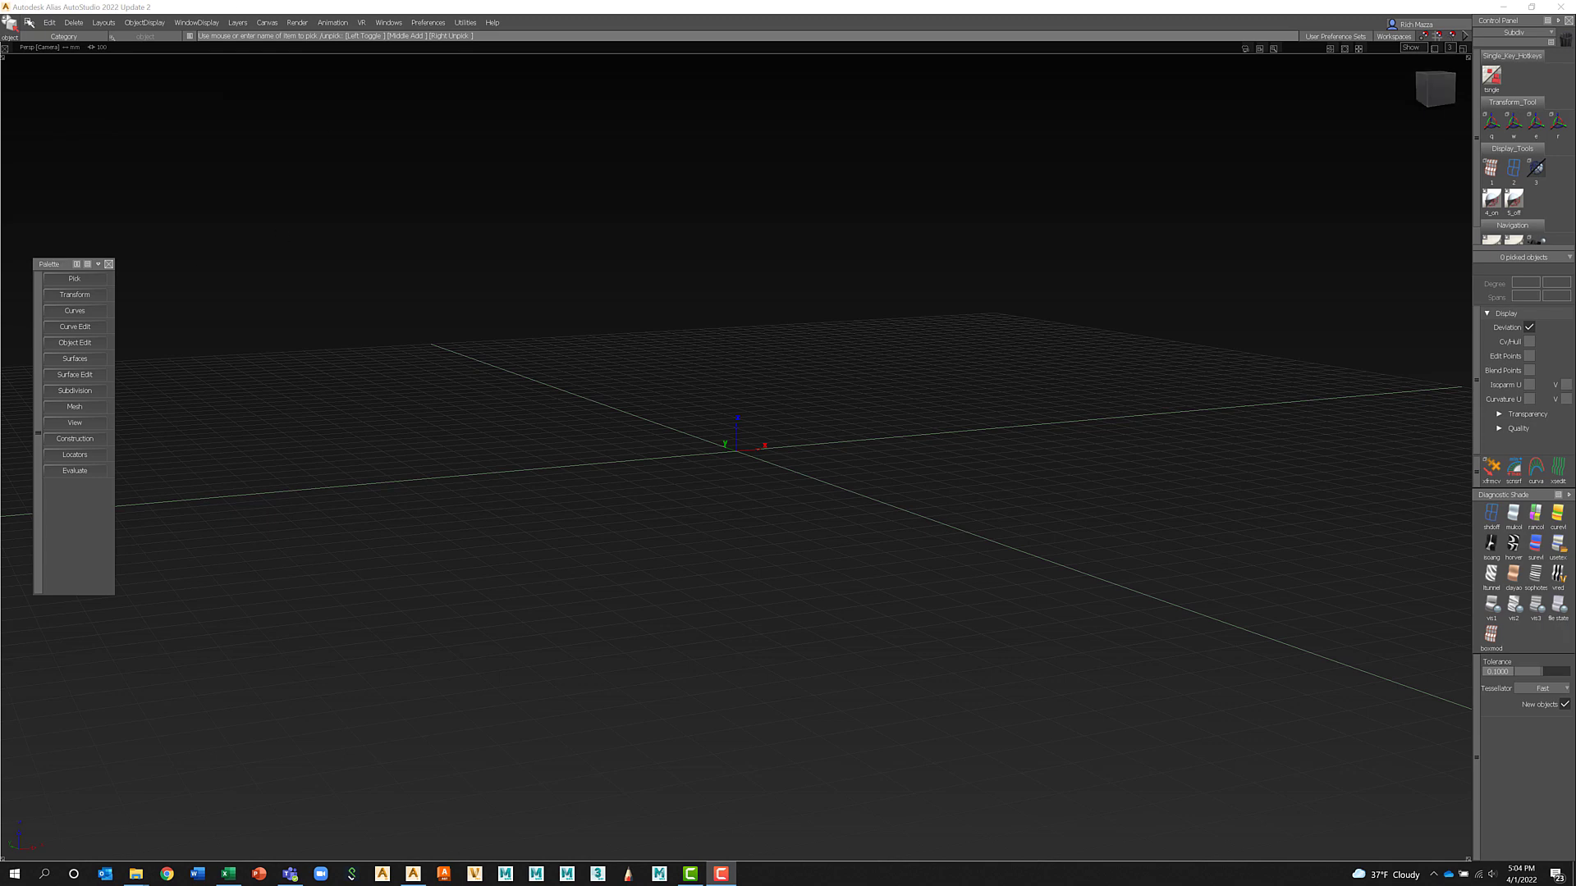
- Bring up the tool palette, expand its Subdivision section, and pick sd cyl from its flyout
click(397, 24)
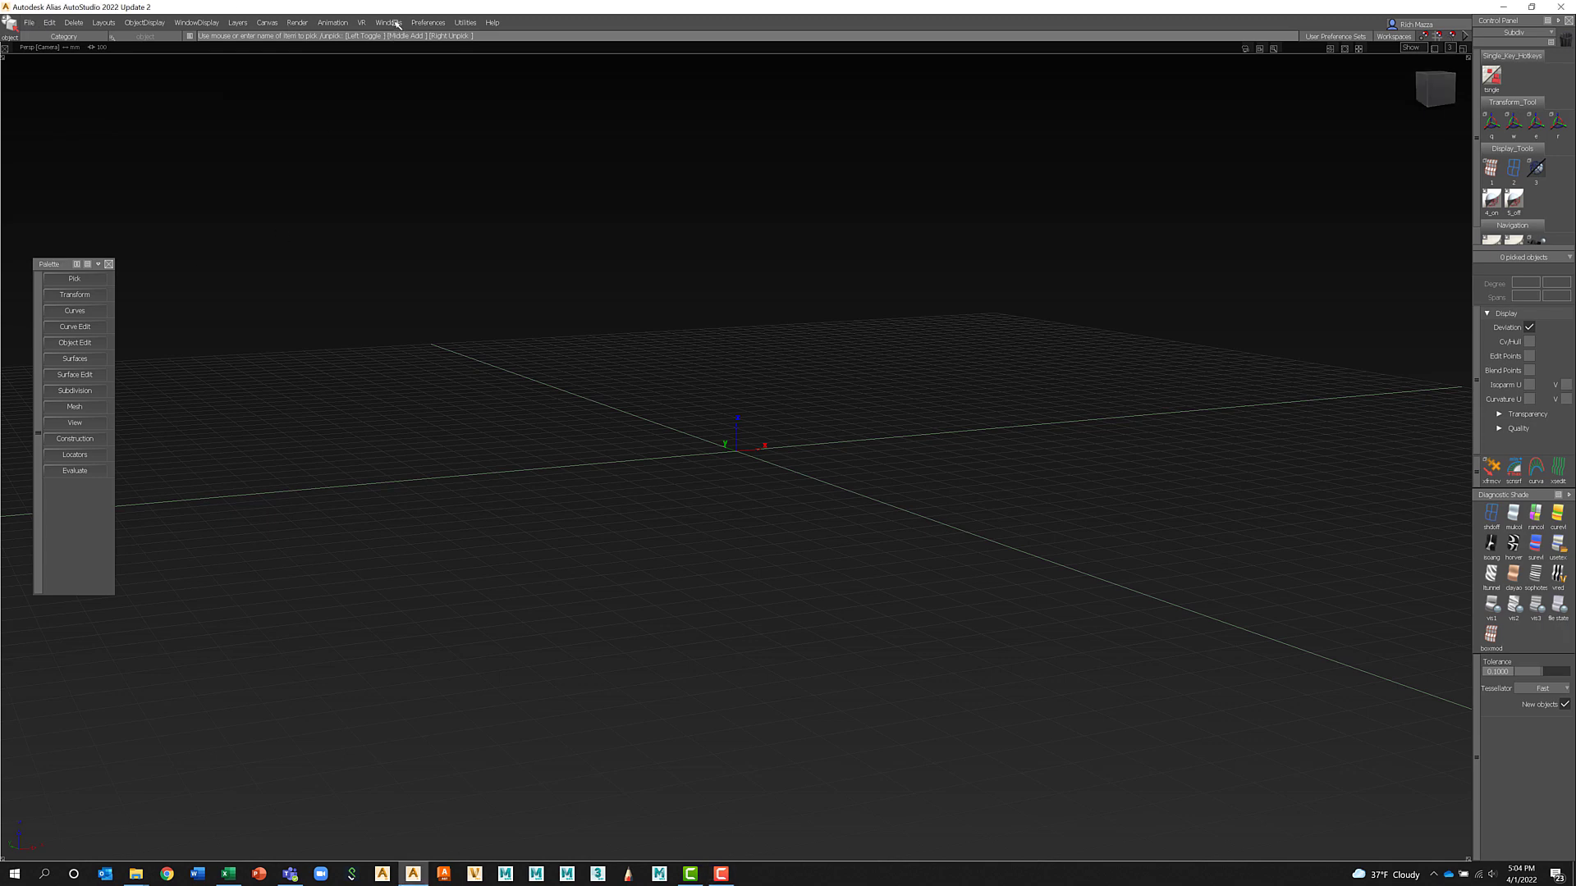
click(396, 24)
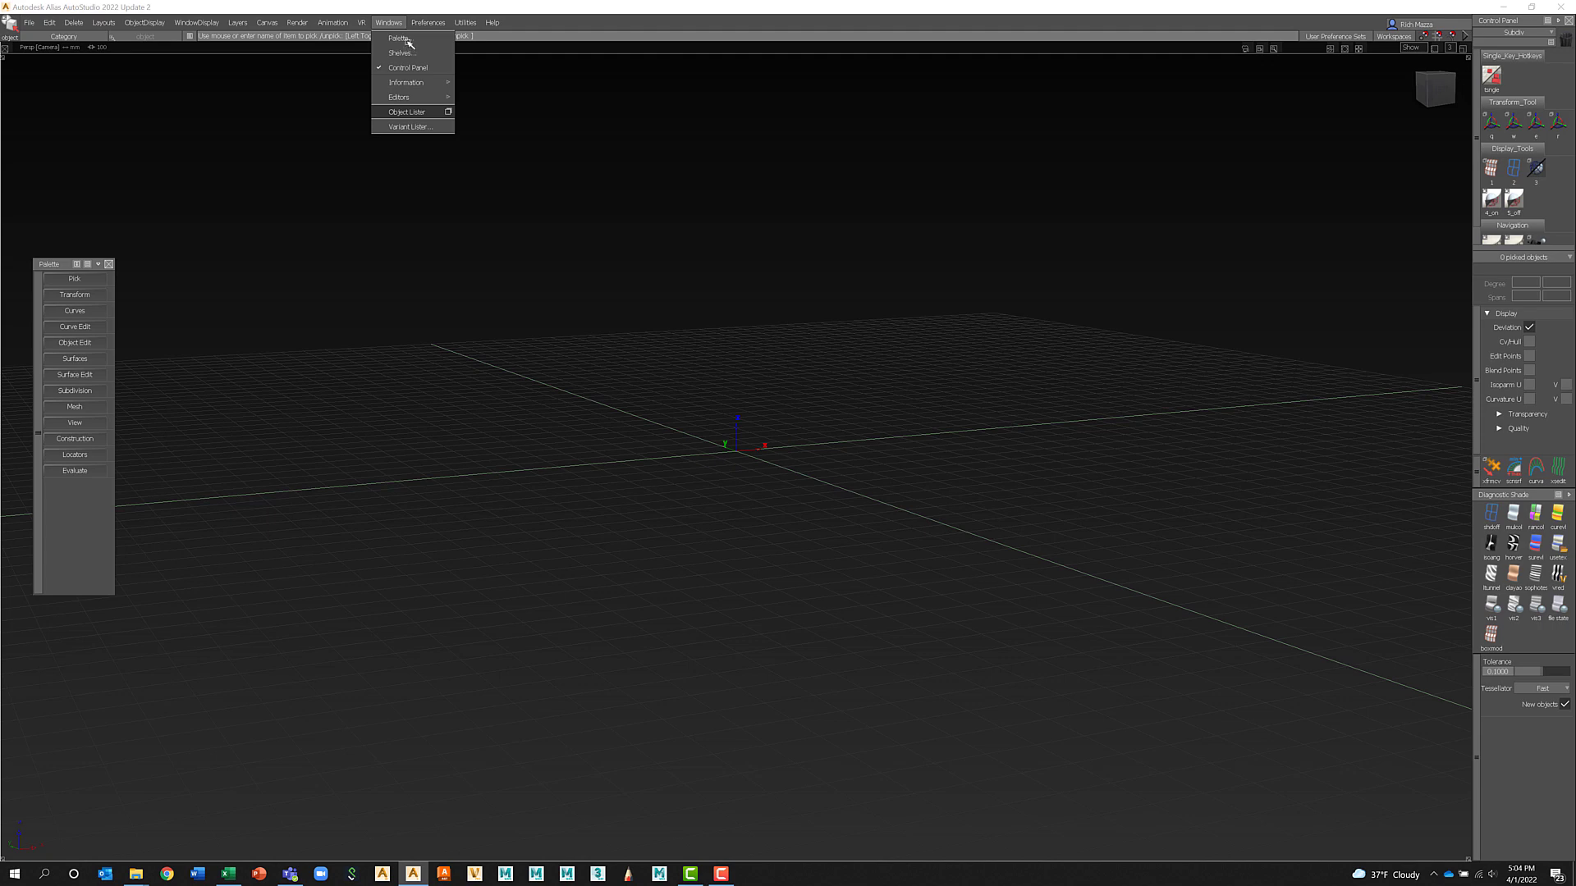
click(51, 264)
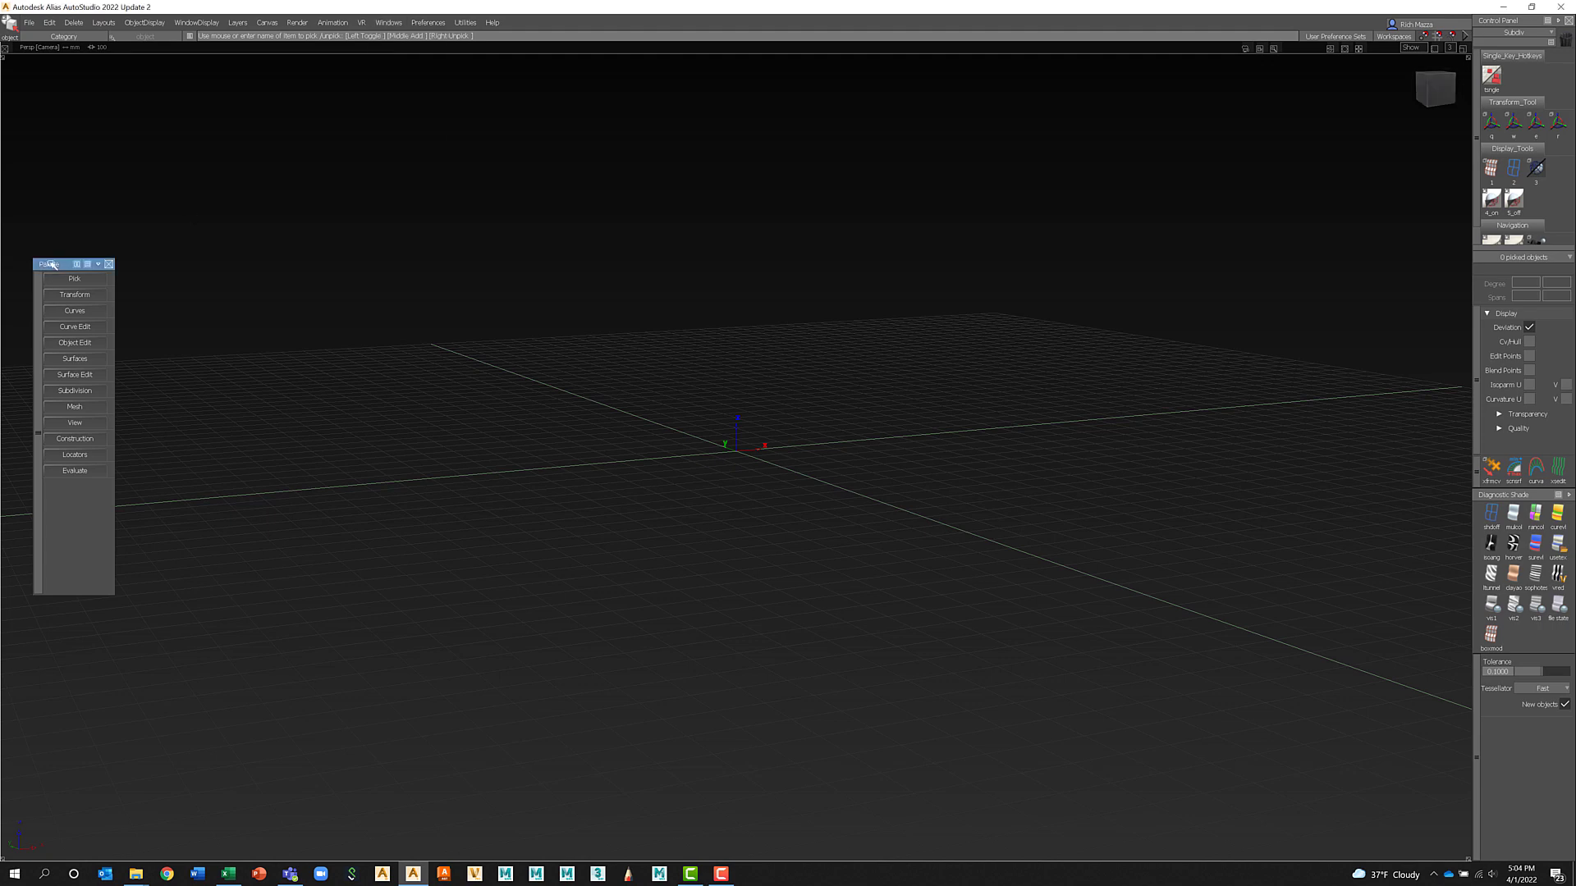
click(75, 392)
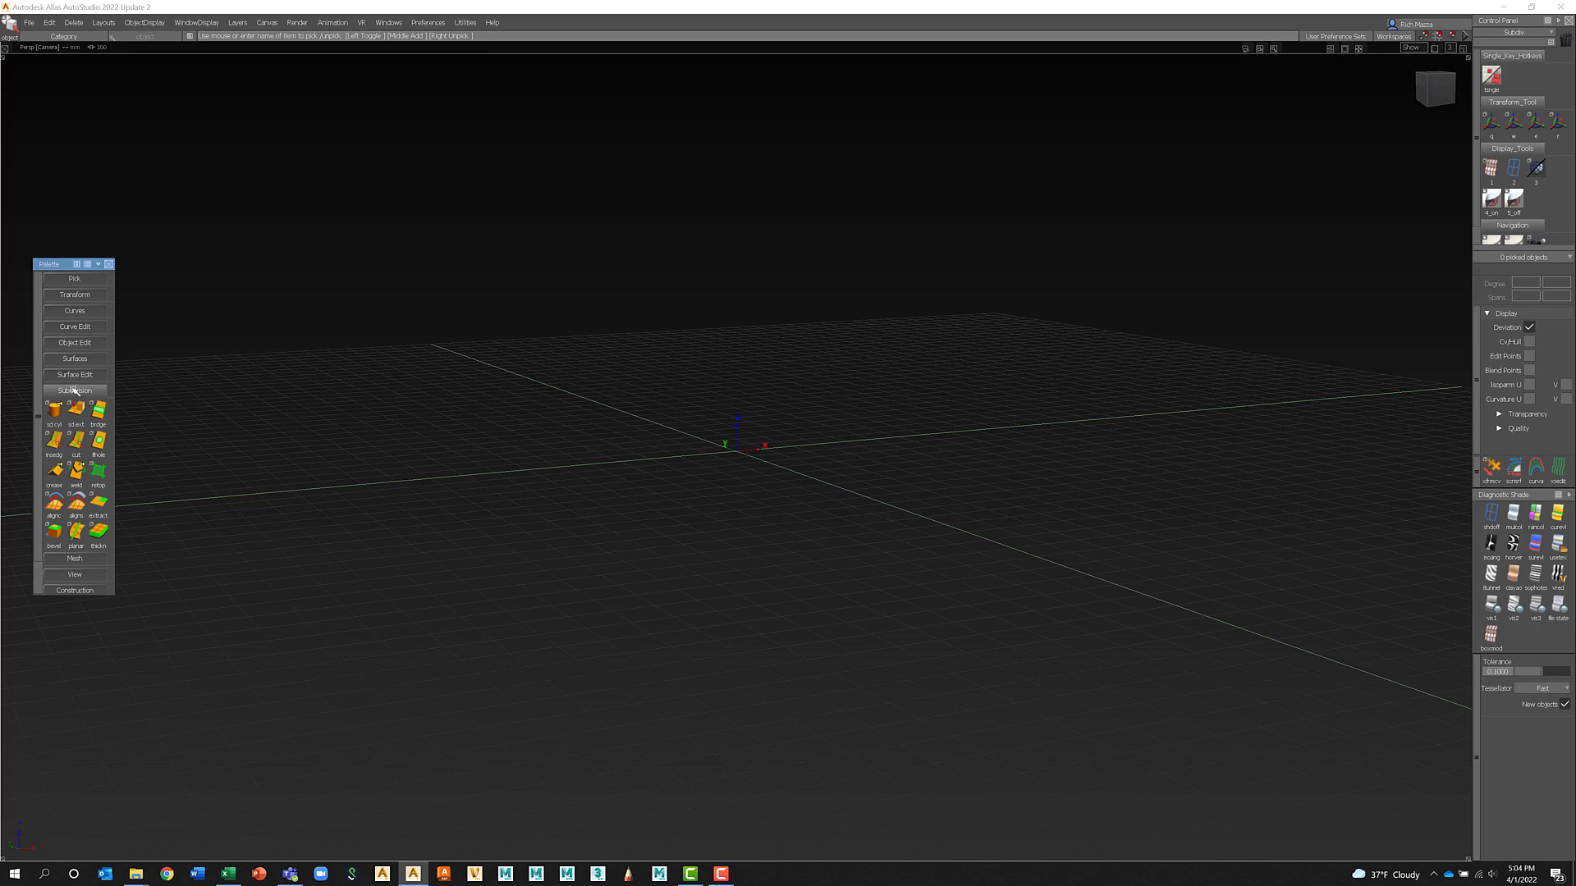
click(56, 412)
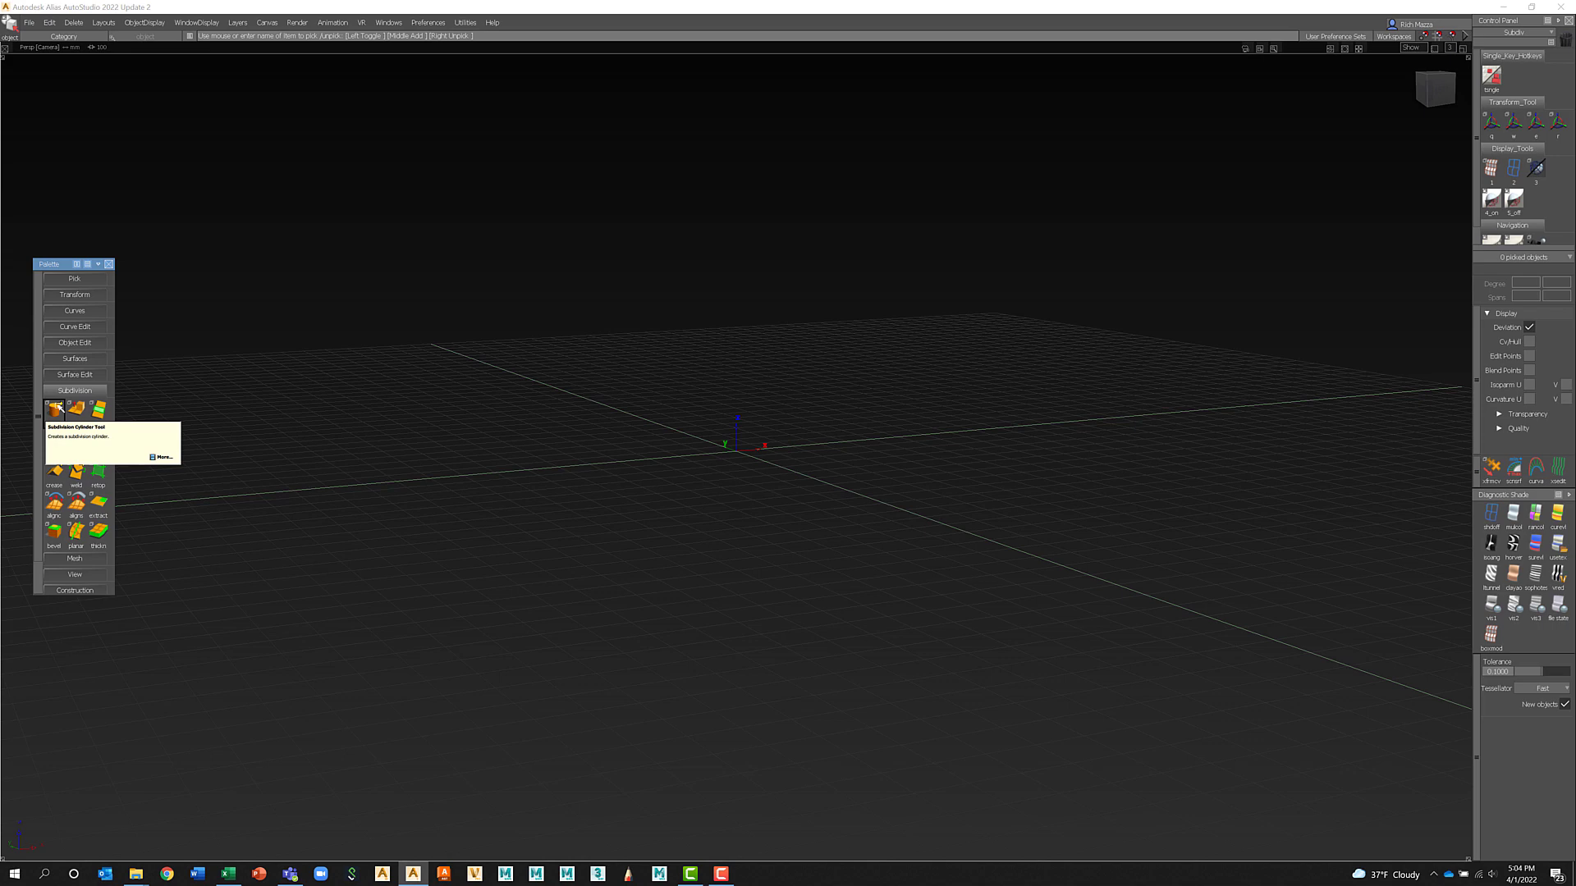
click(56, 413)
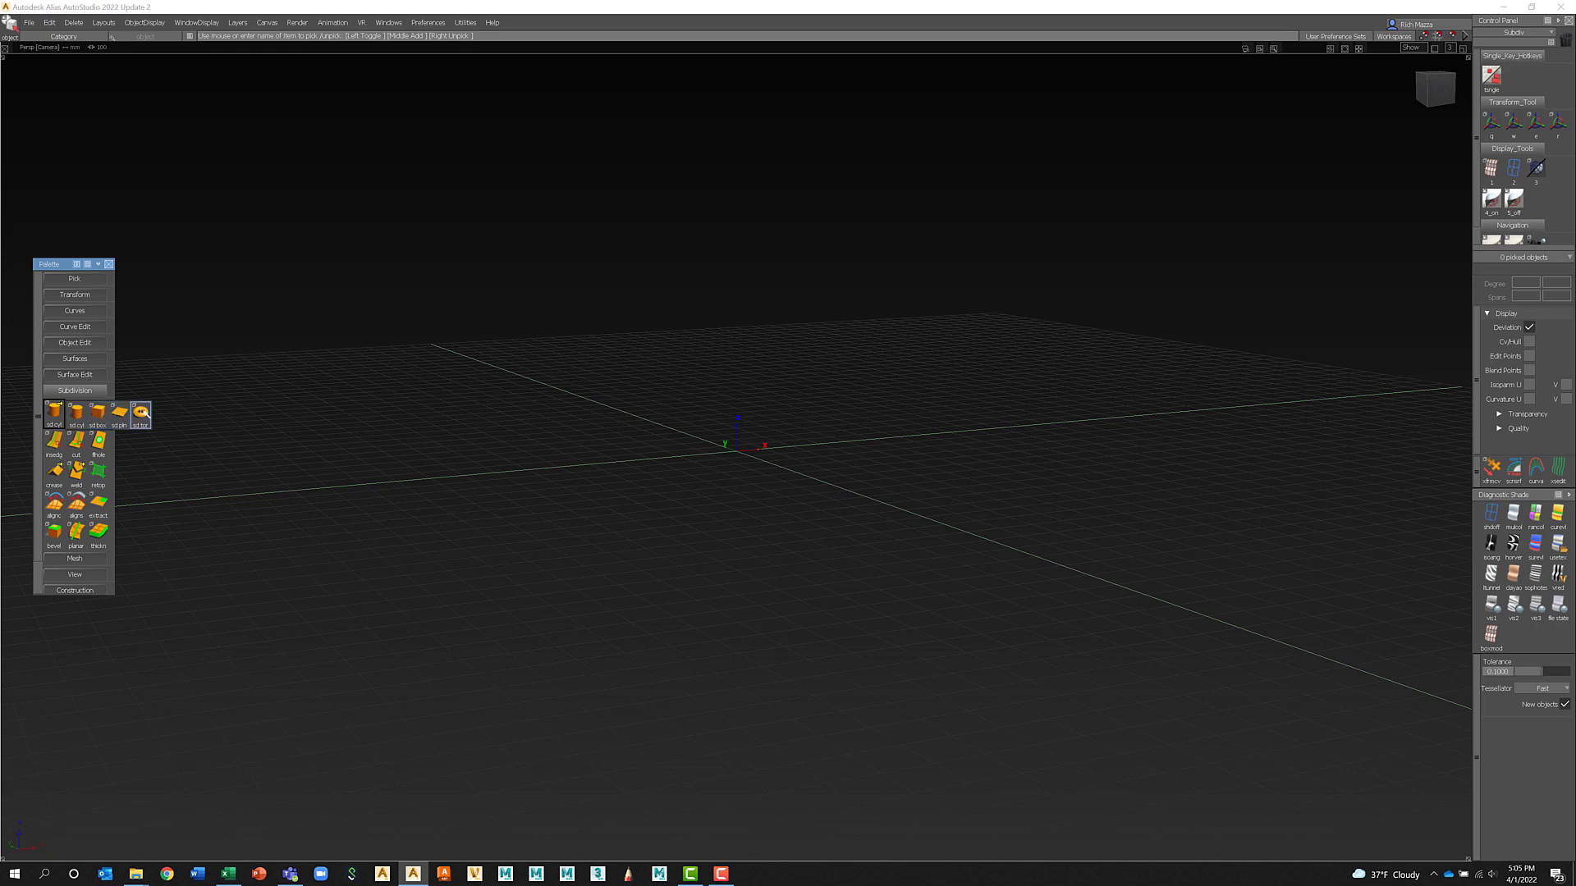
- Create a subdivision cylinder at the origin by entering 10 in the prompt, then view it from above
click(76, 413)
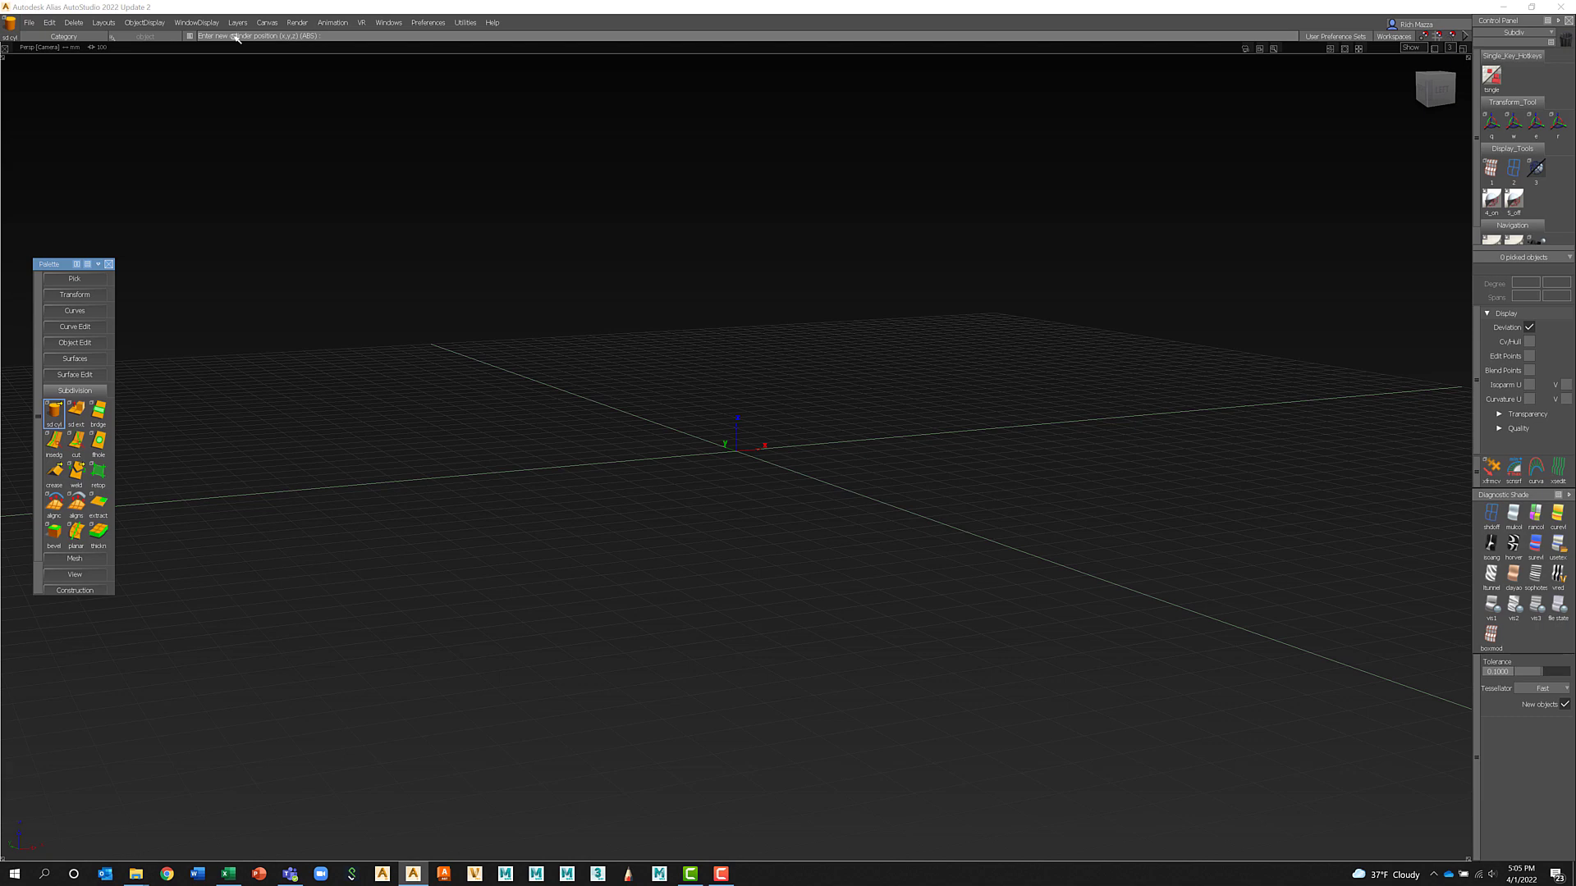
text(100 100 100)
key(Return)
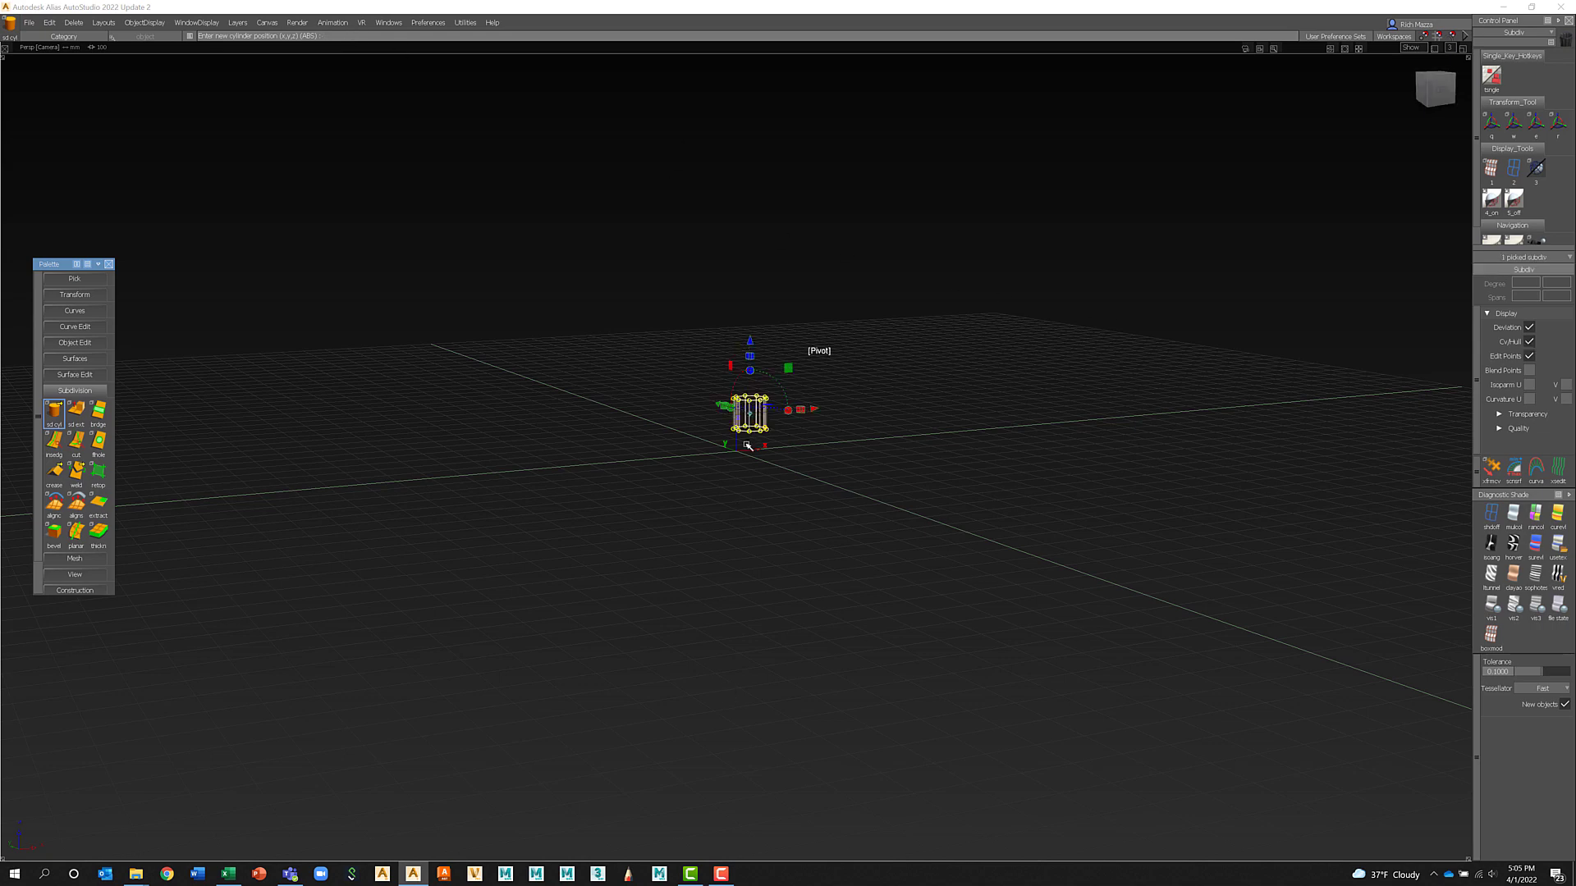
key(shift+alt)
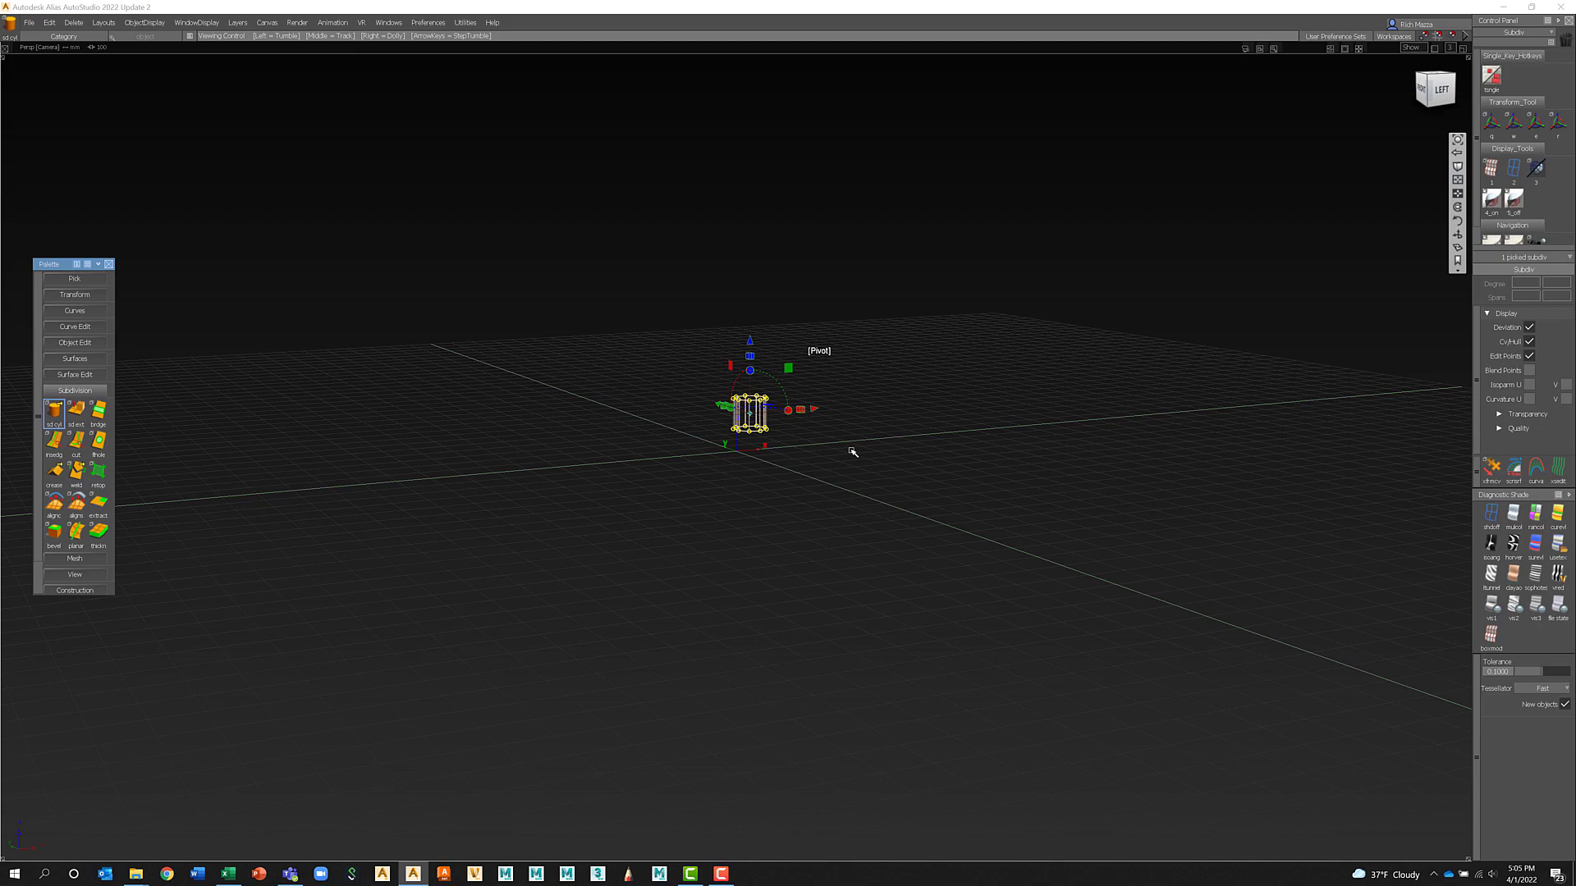
alt+shift+drag(837, 384, 940, 474)
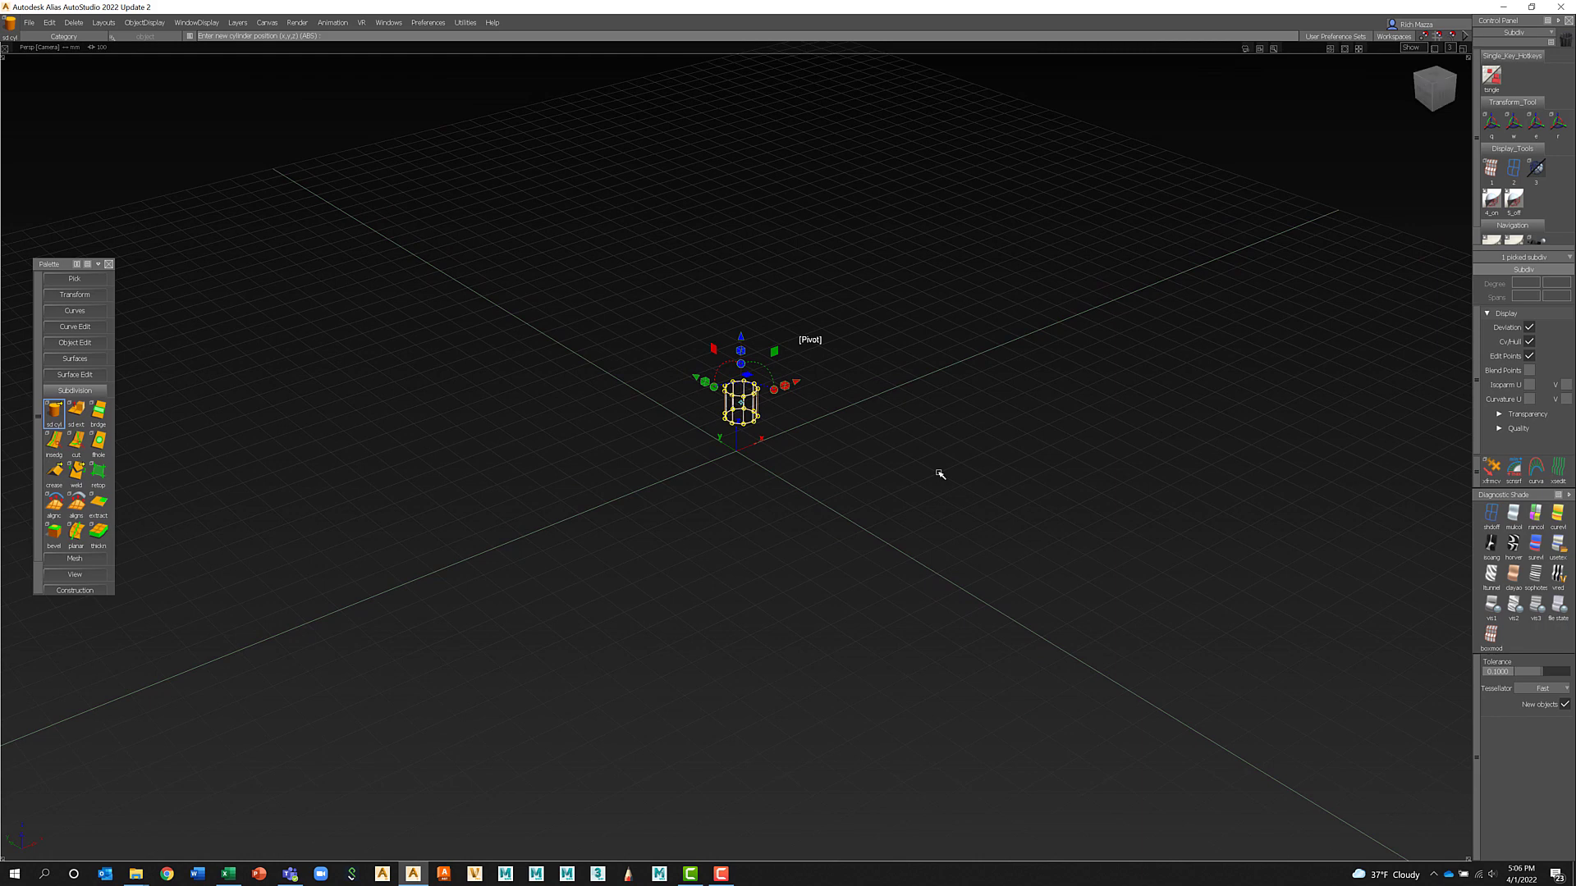
- Place seven more subdivision cylinders around the first: beside, in front, left, behind and right
click(845, 429)
click(805, 487)
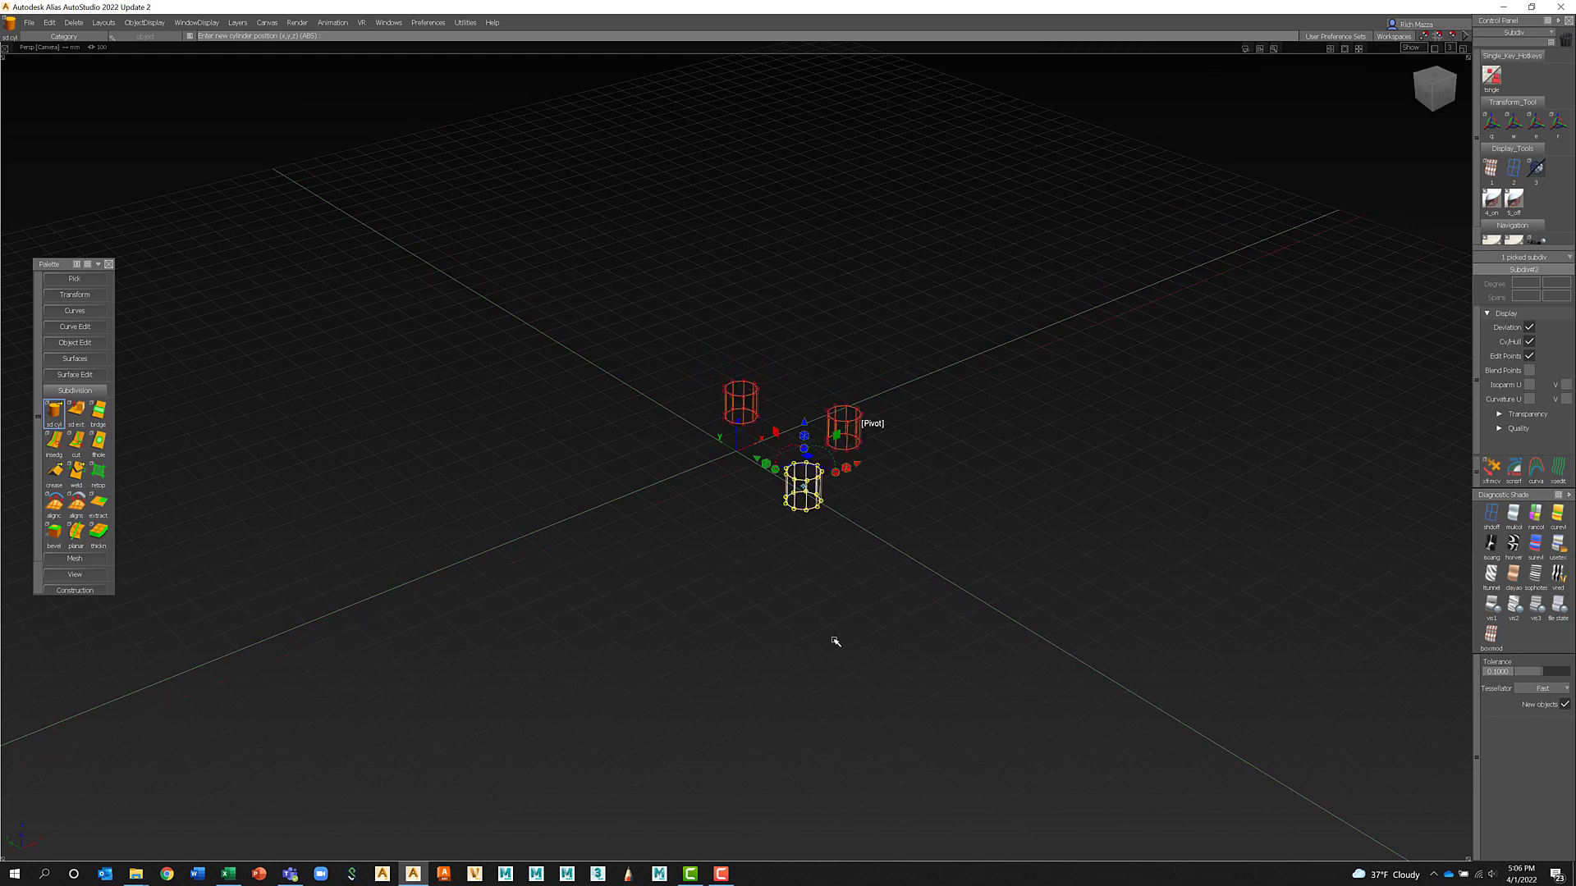
click(739, 512)
click(640, 466)
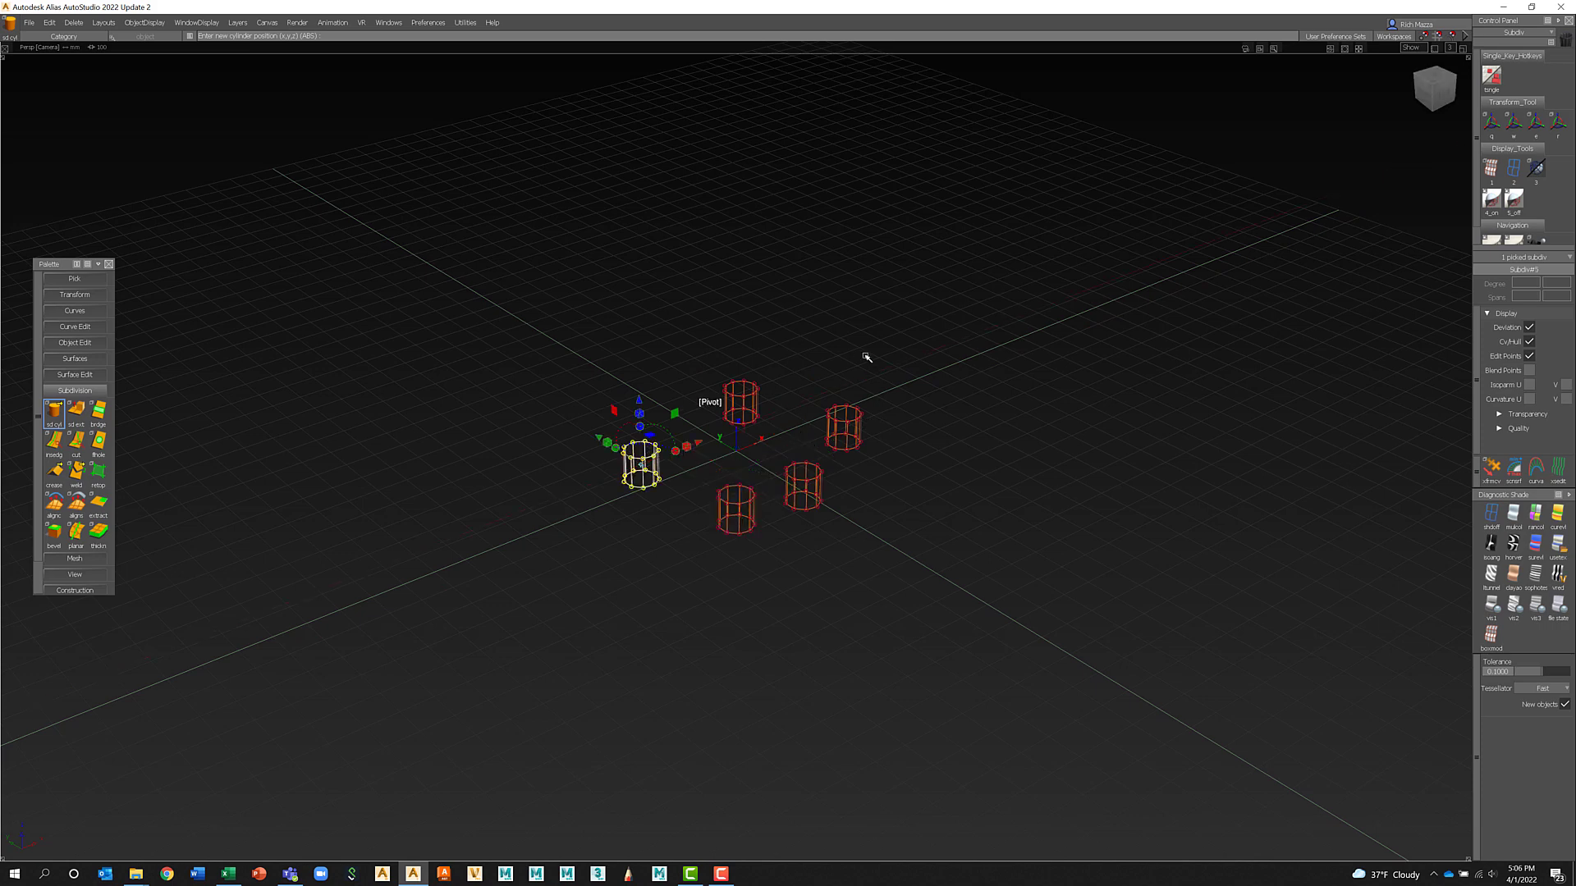
click(807, 391)
click(876, 485)
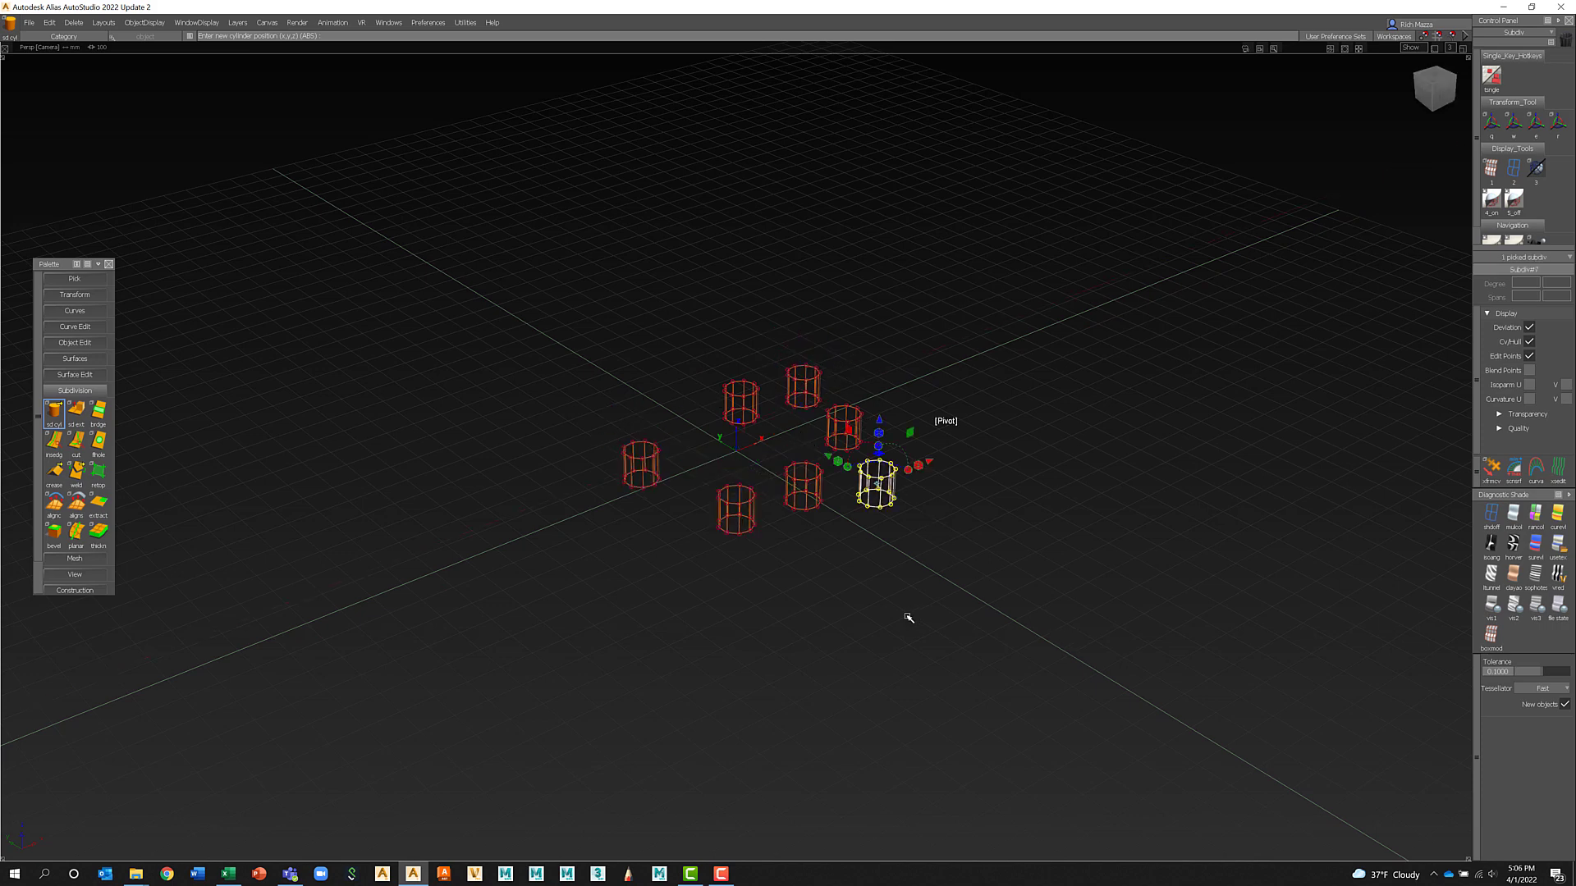
click(817, 550)
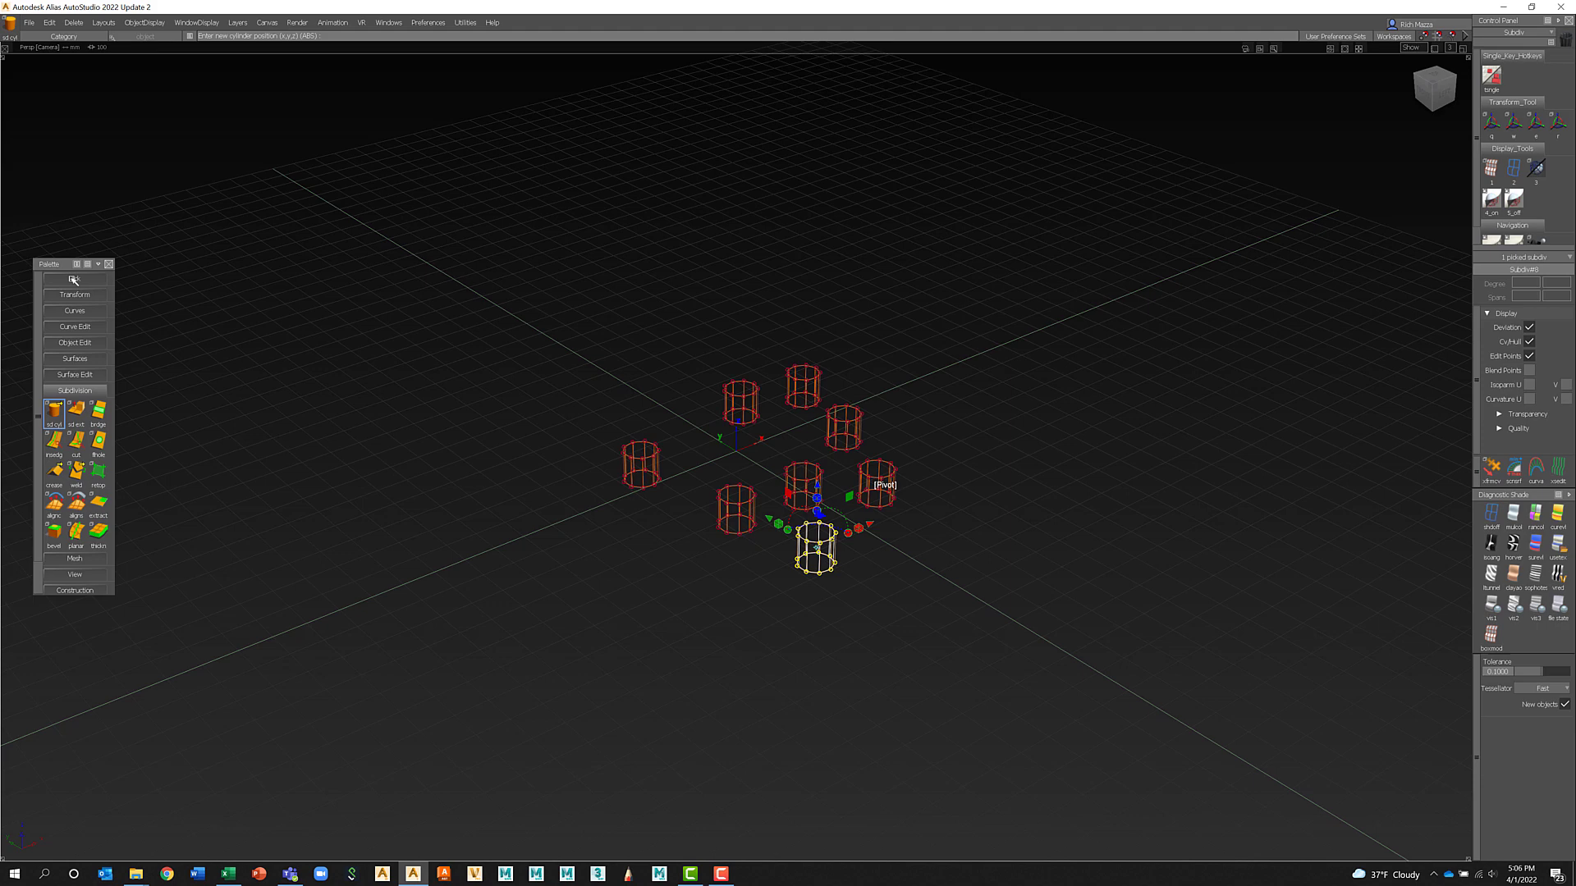
- Clear the selection with Pick Nothing from the Pick tools, then activate Pick Object
click(74, 280)
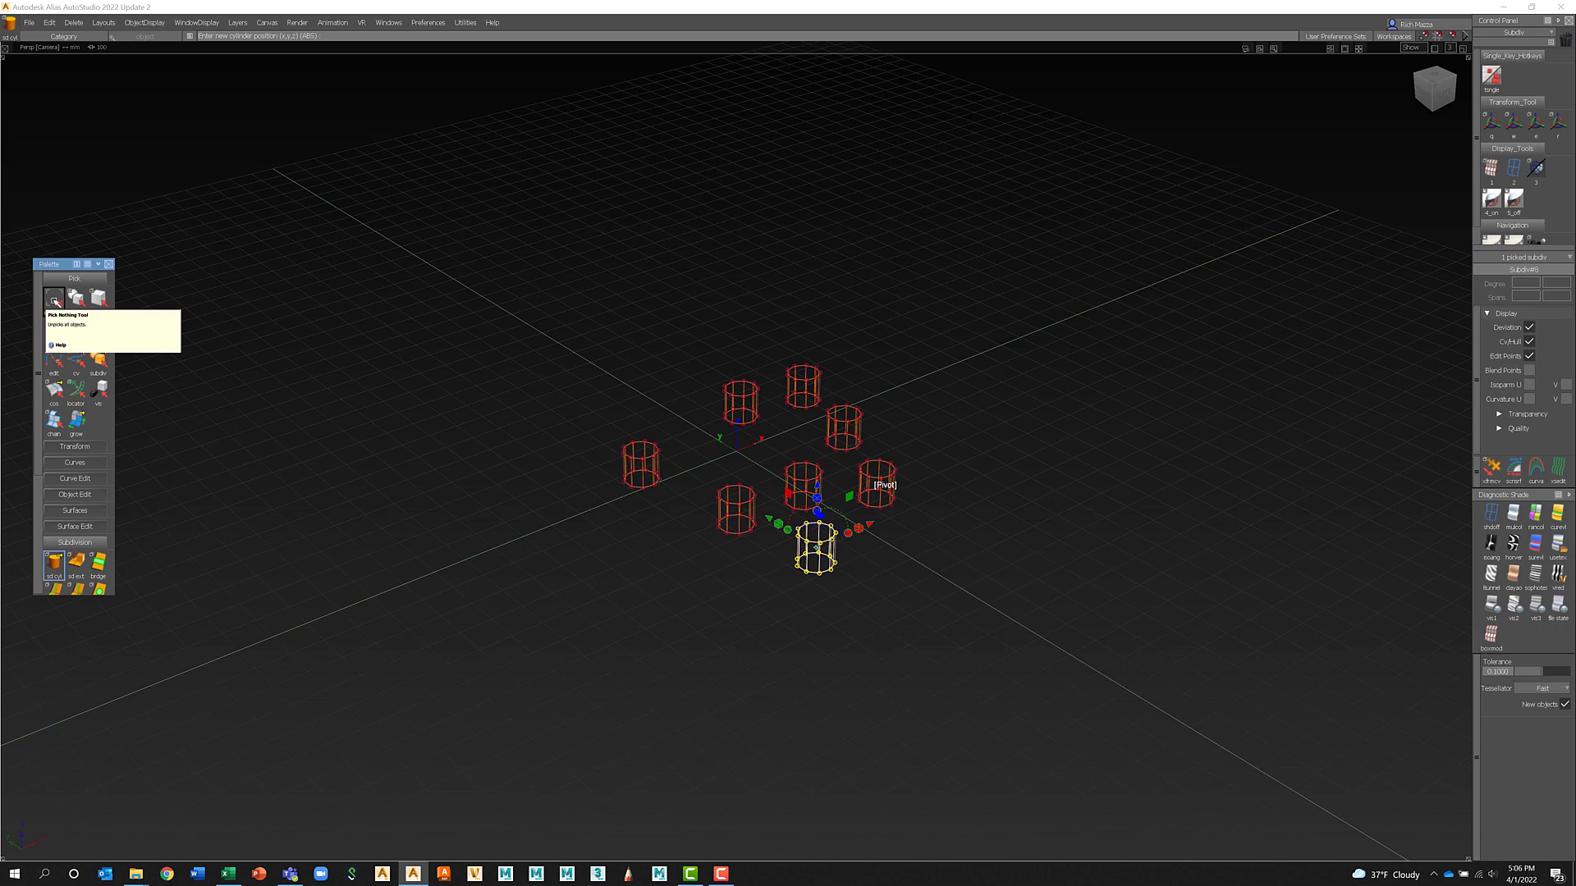
click(55, 301)
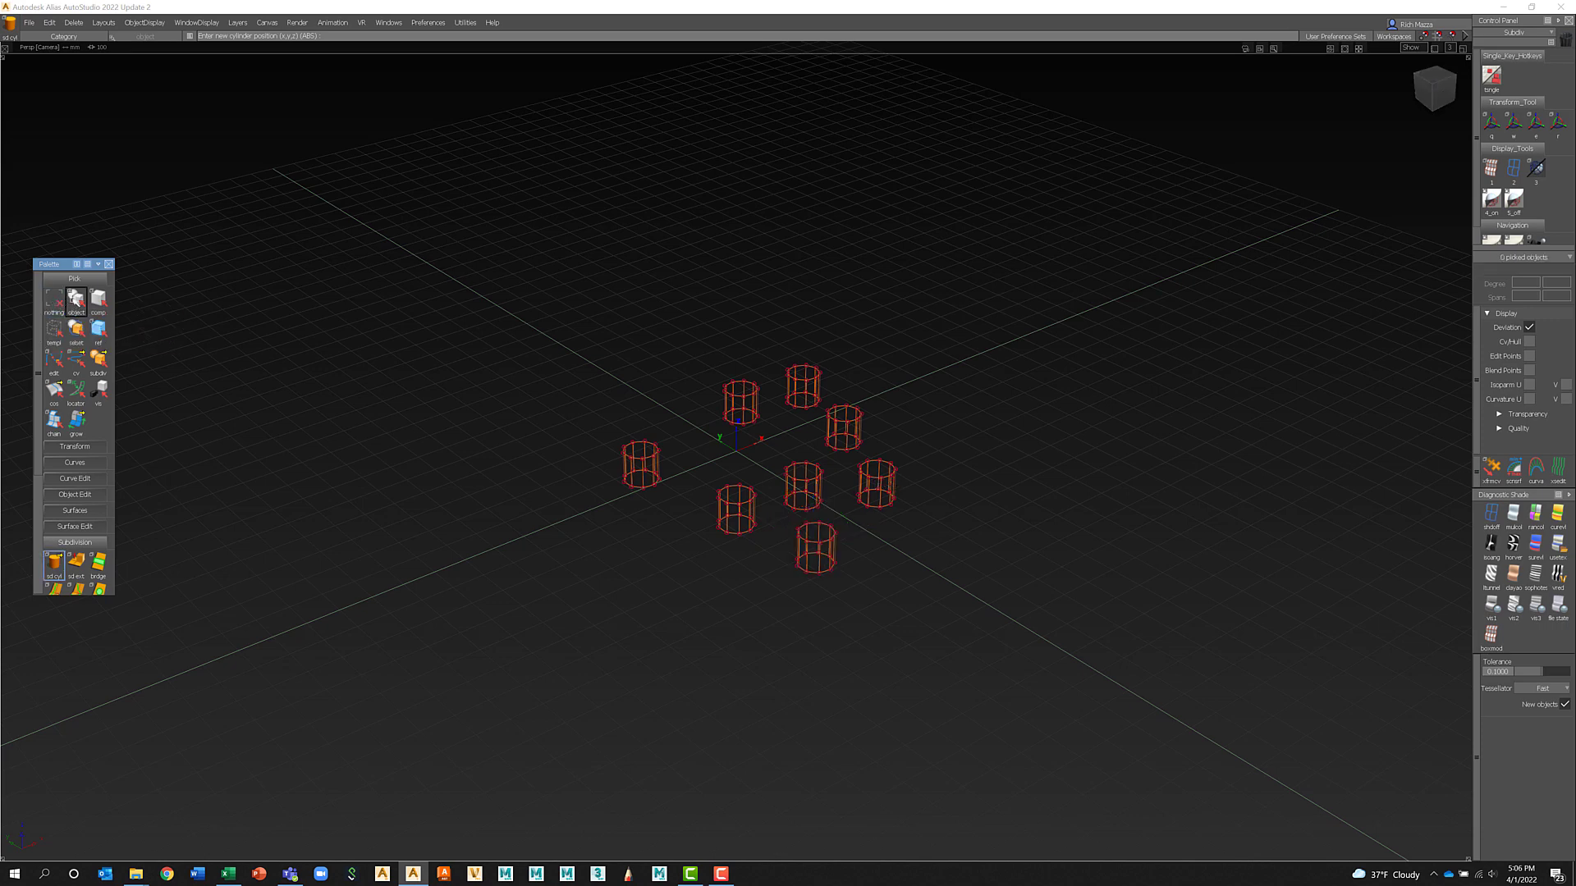
click(76, 298)
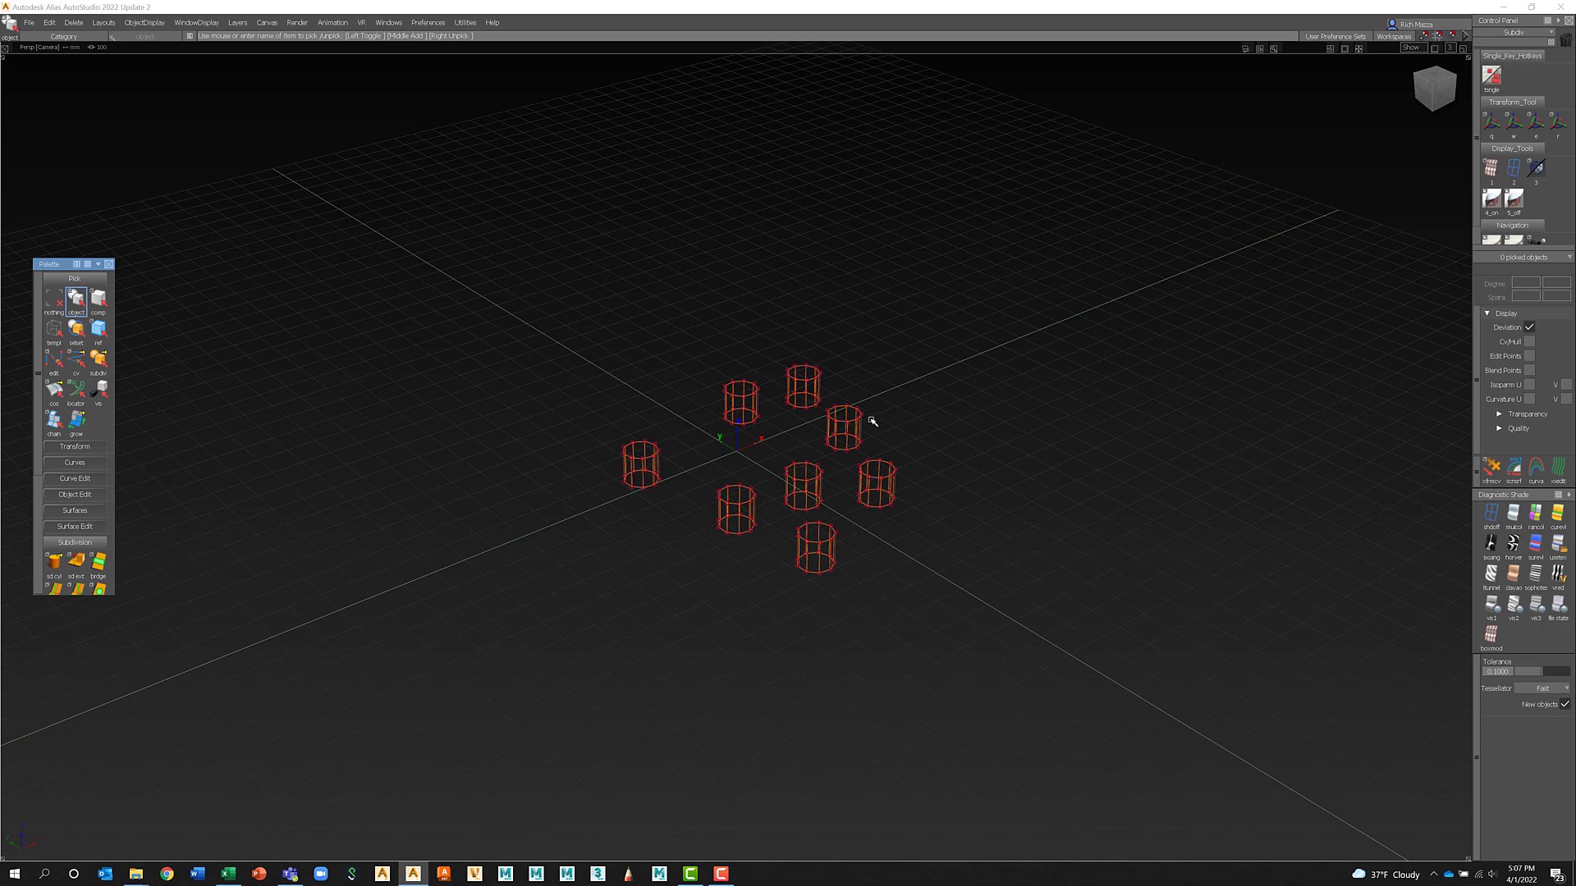
- Box-select all eight cylinders and remove them with Delete Active, confirming Yes
drag(488, 304, 901, 618)
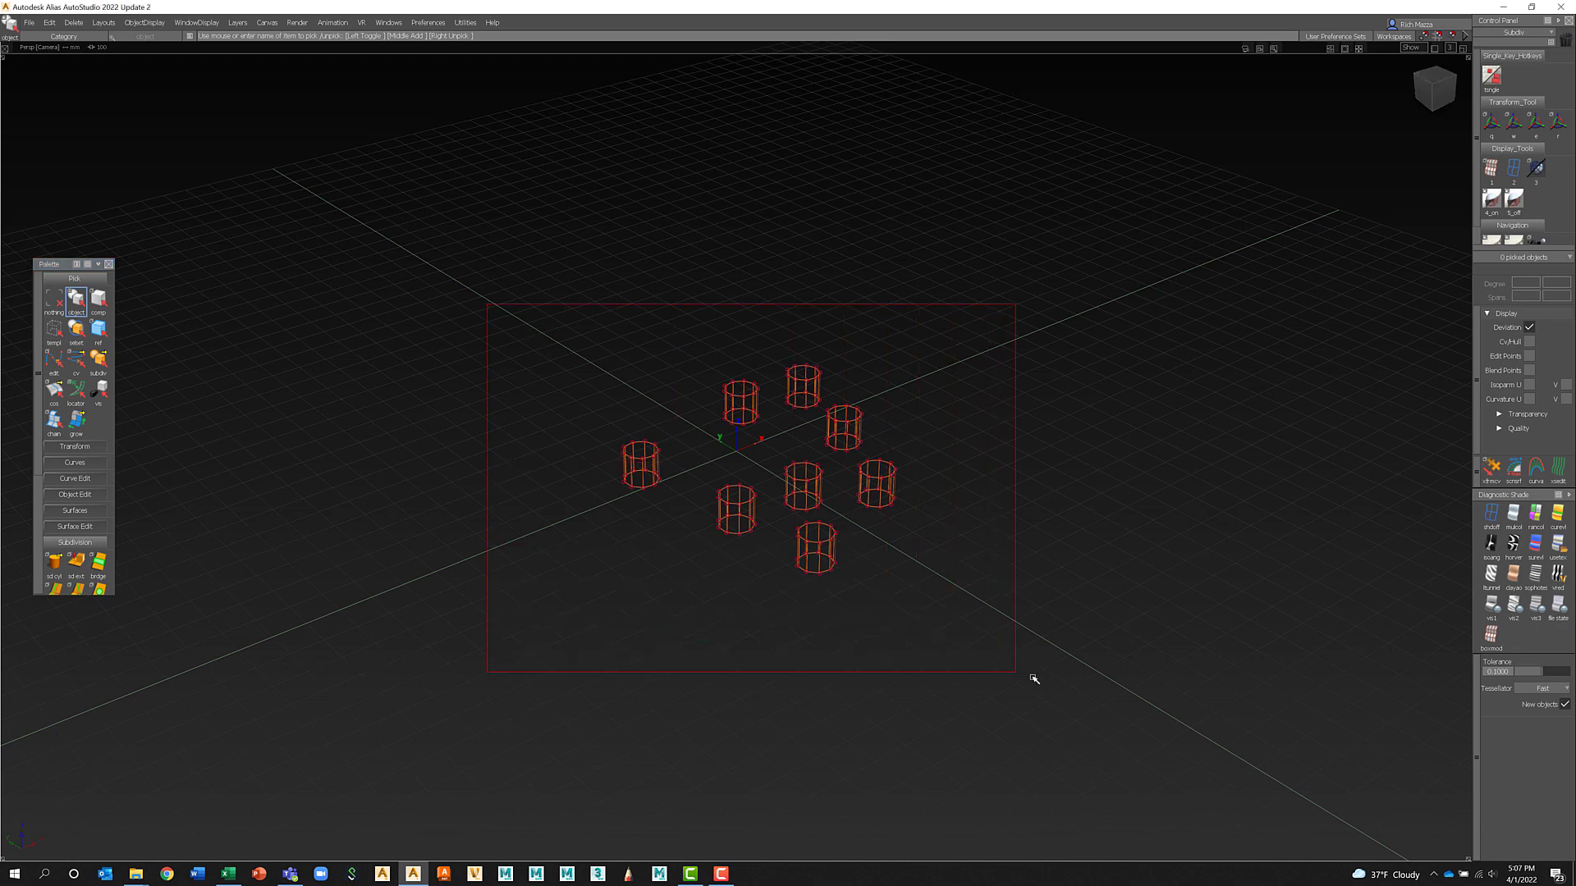
drag(1034, 680, 1079, 686)
drag(1080, 686, 1076, 682)
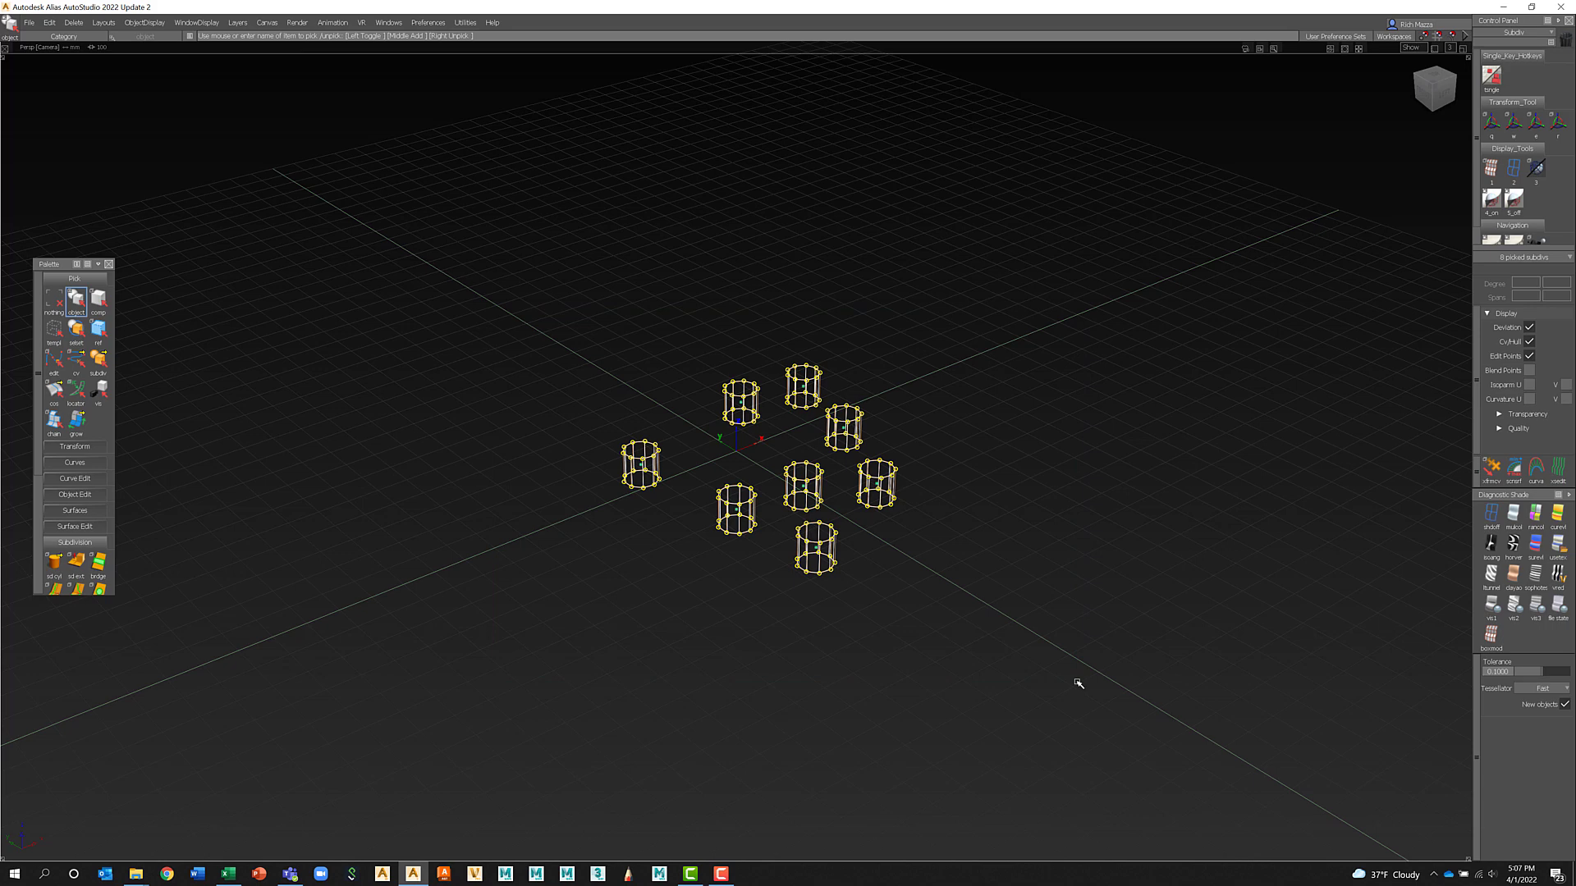
click(73, 23)
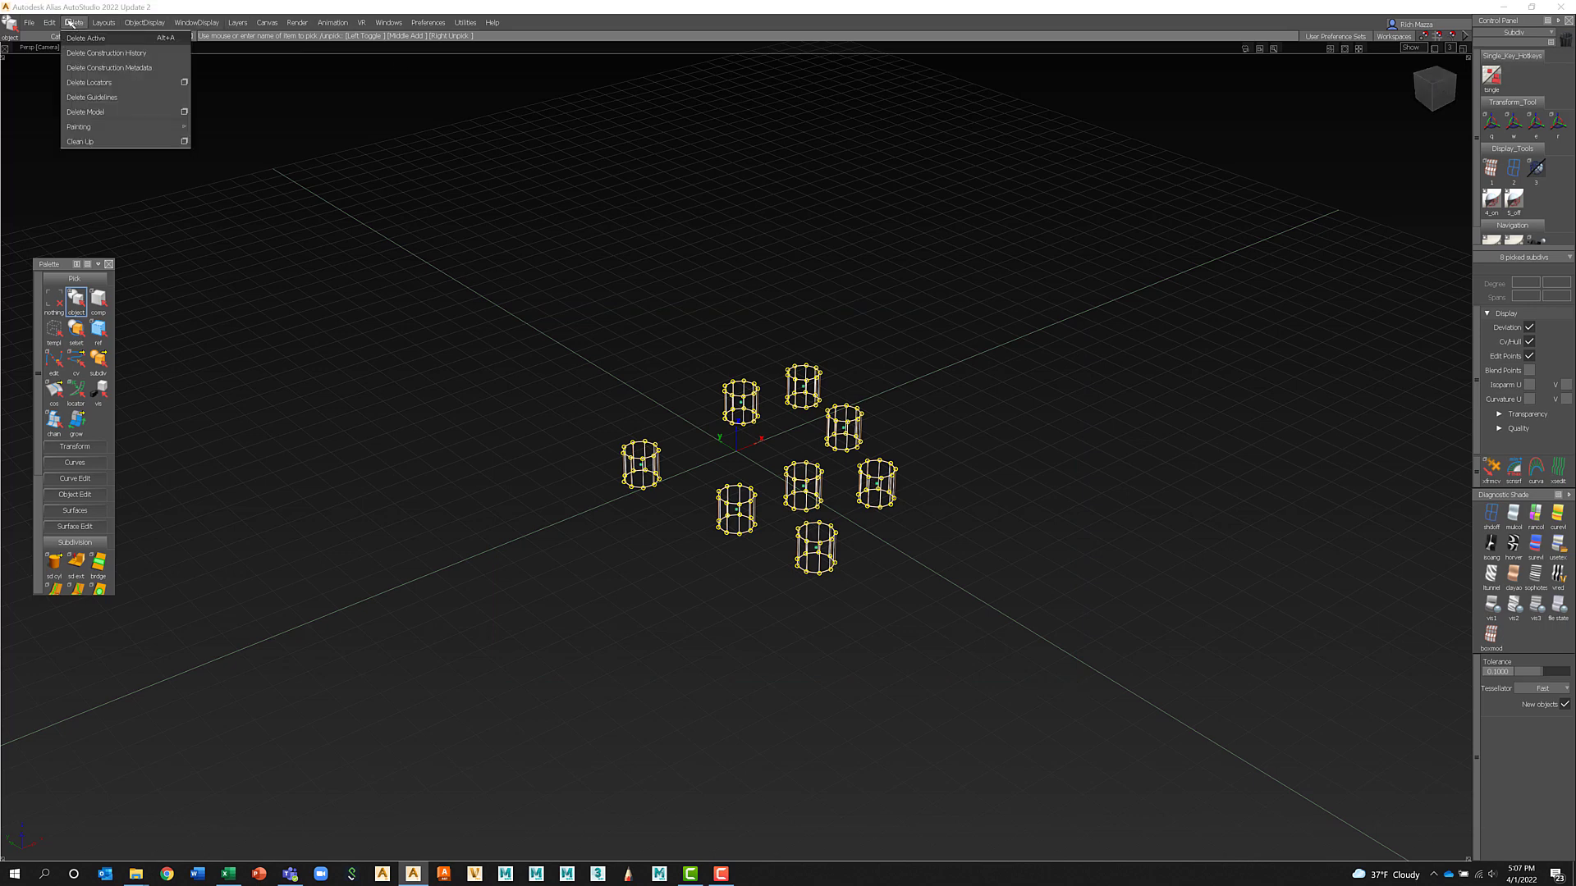
click(105, 38)
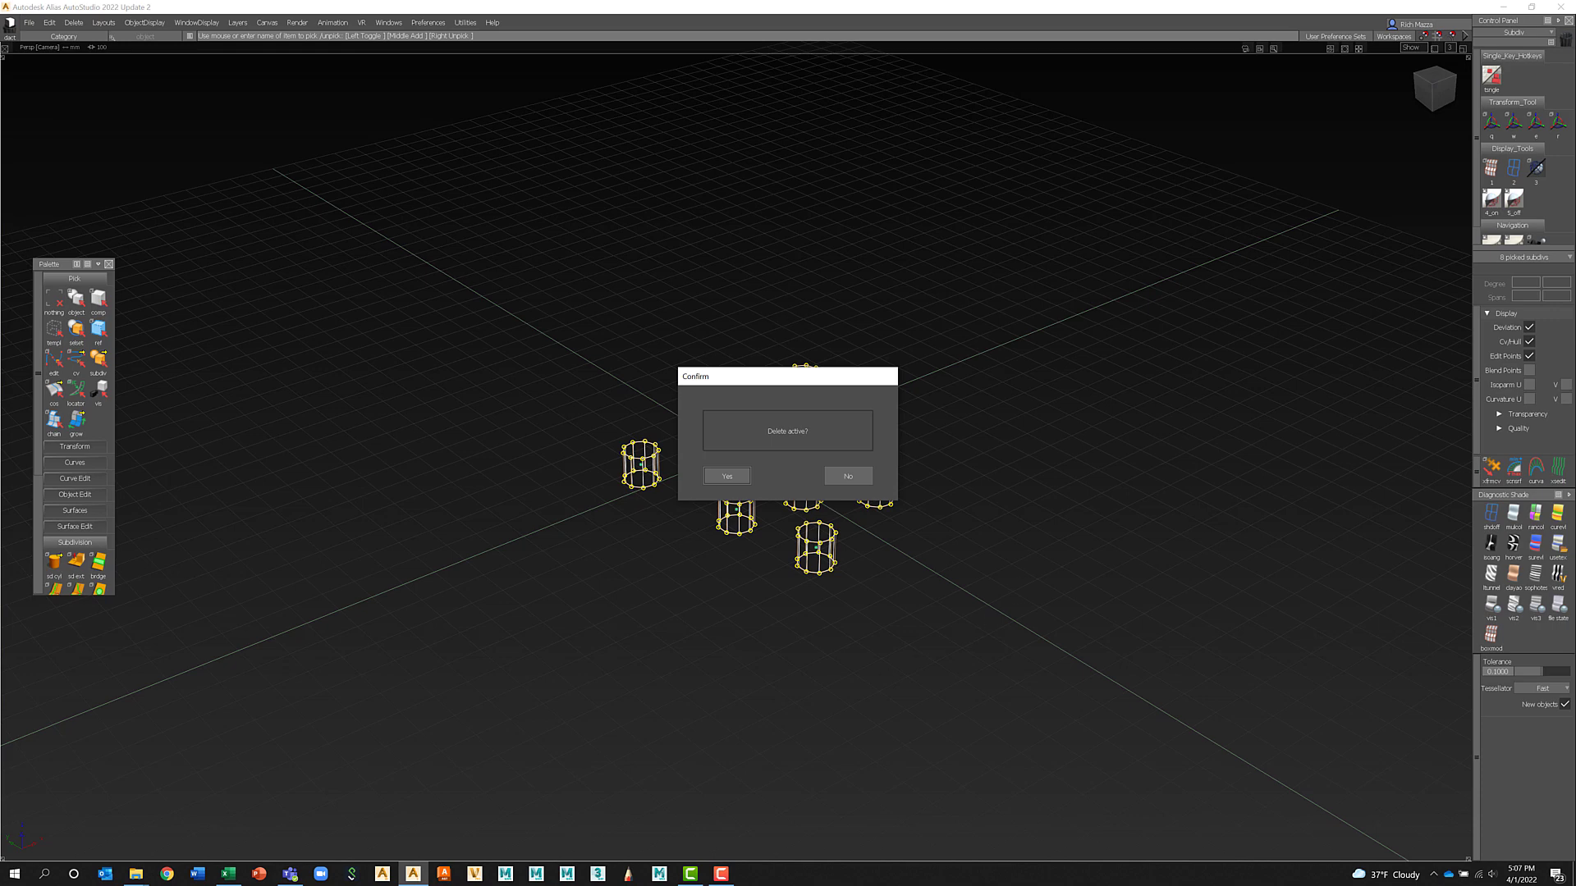
click(728, 477)
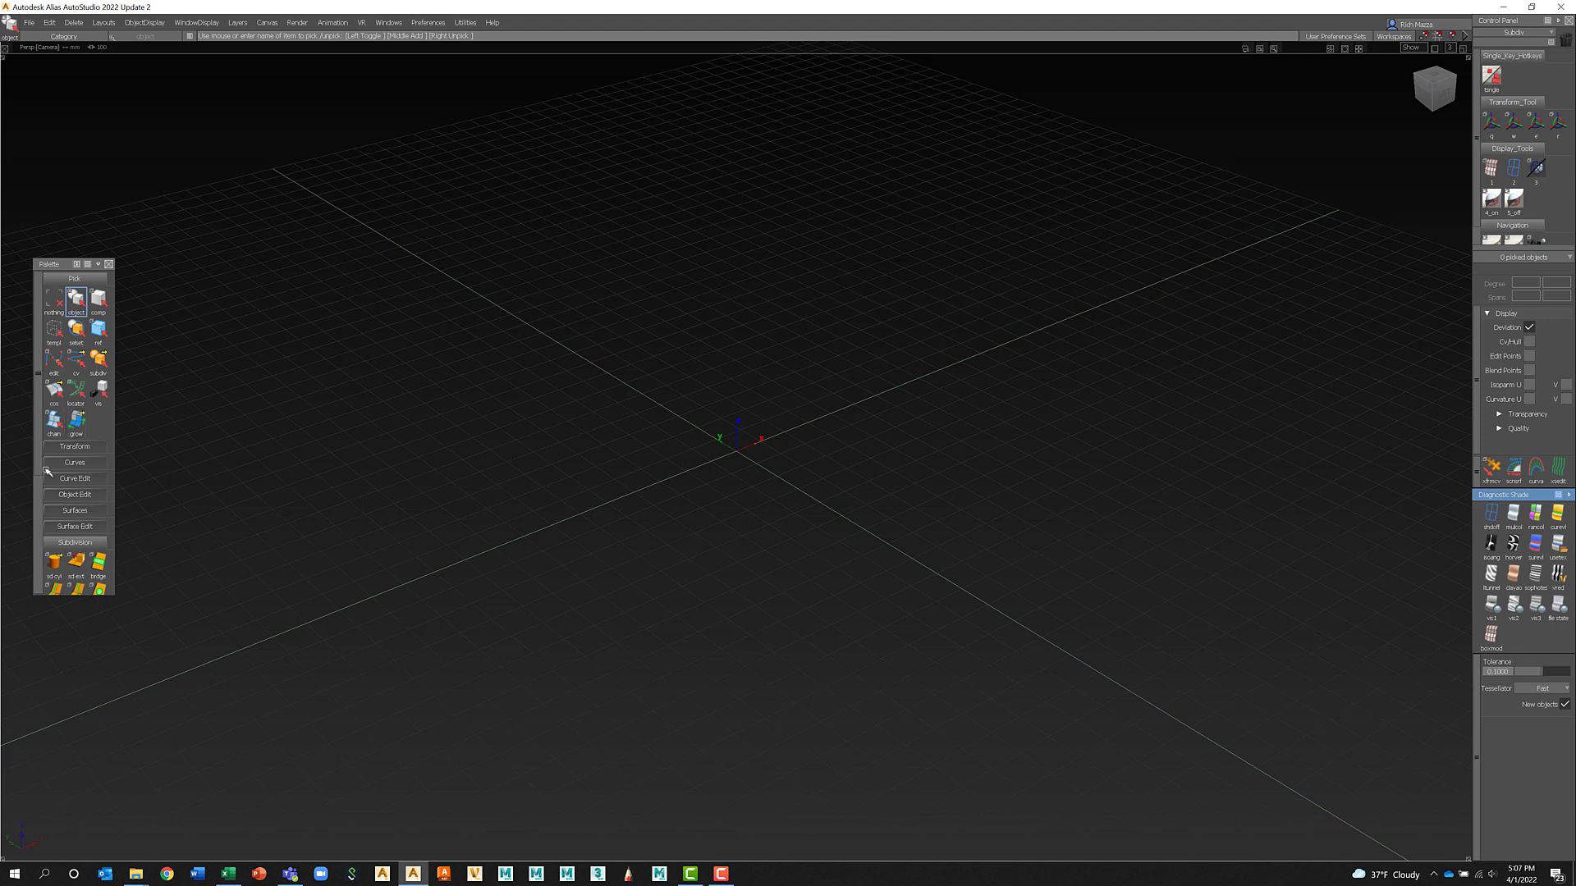
- Place a new sd cyl at the origin and raise it along Z just above the grid
drag(40, 371, 46, 464)
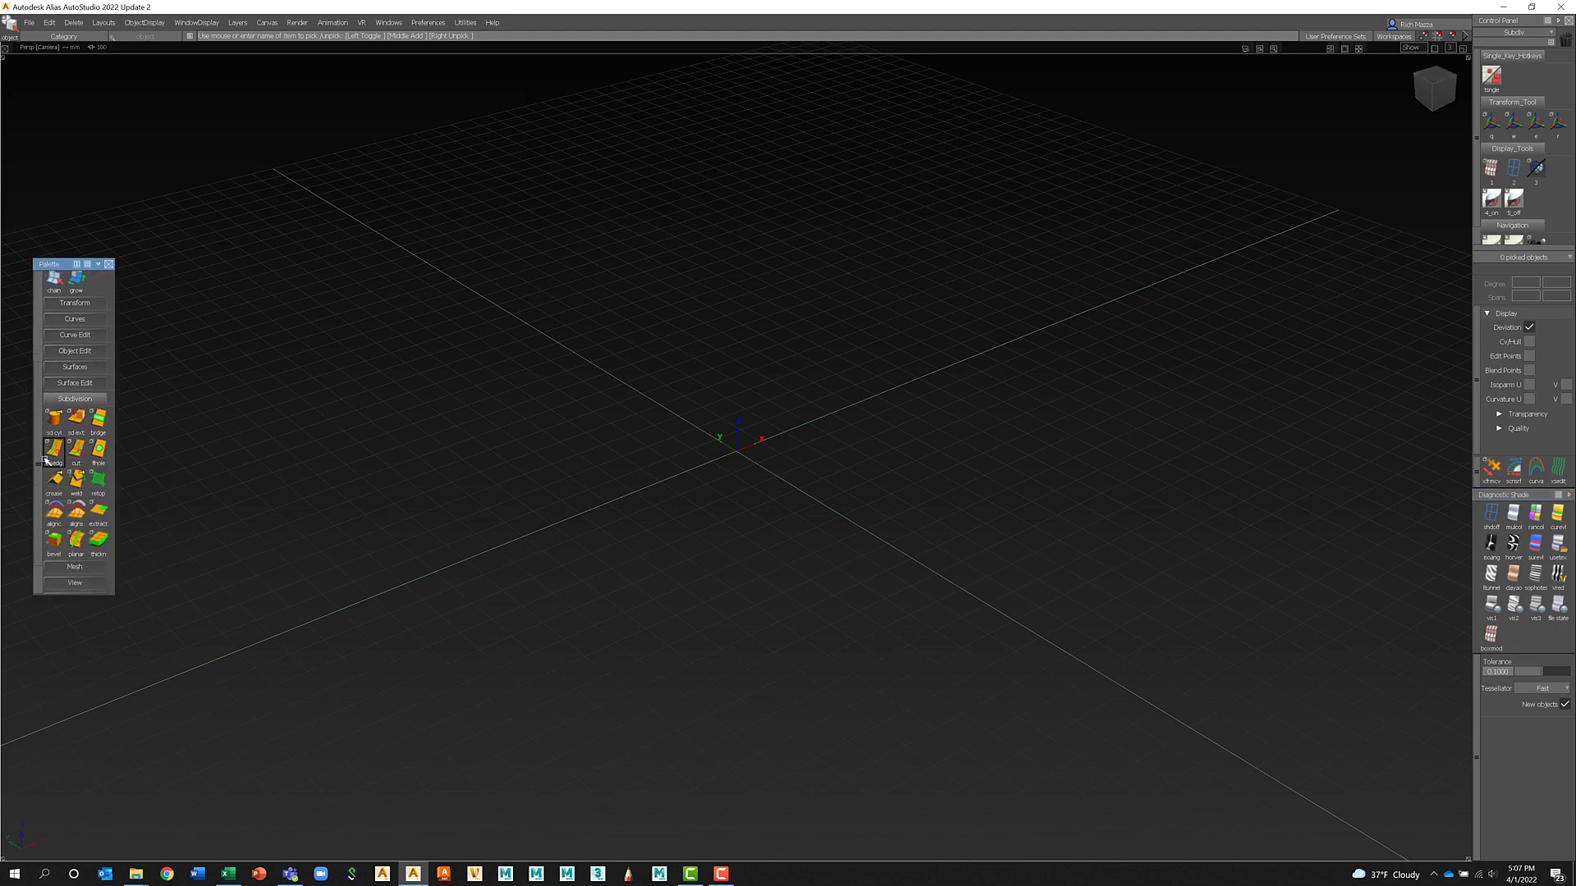
click(55, 419)
click(737, 454)
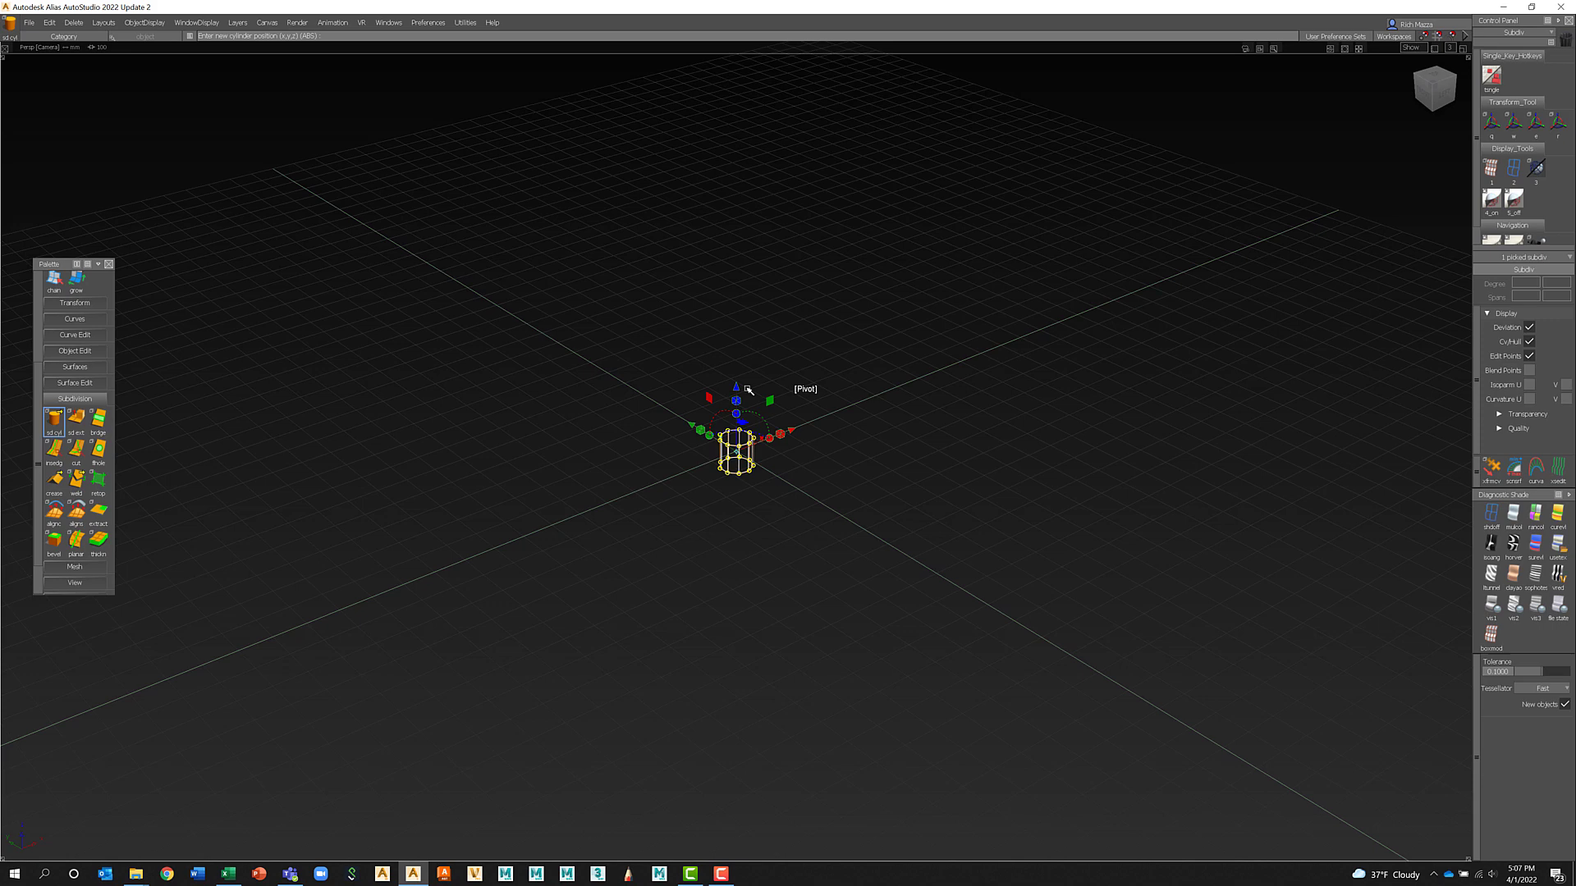
drag(735, 390, 736, 317)
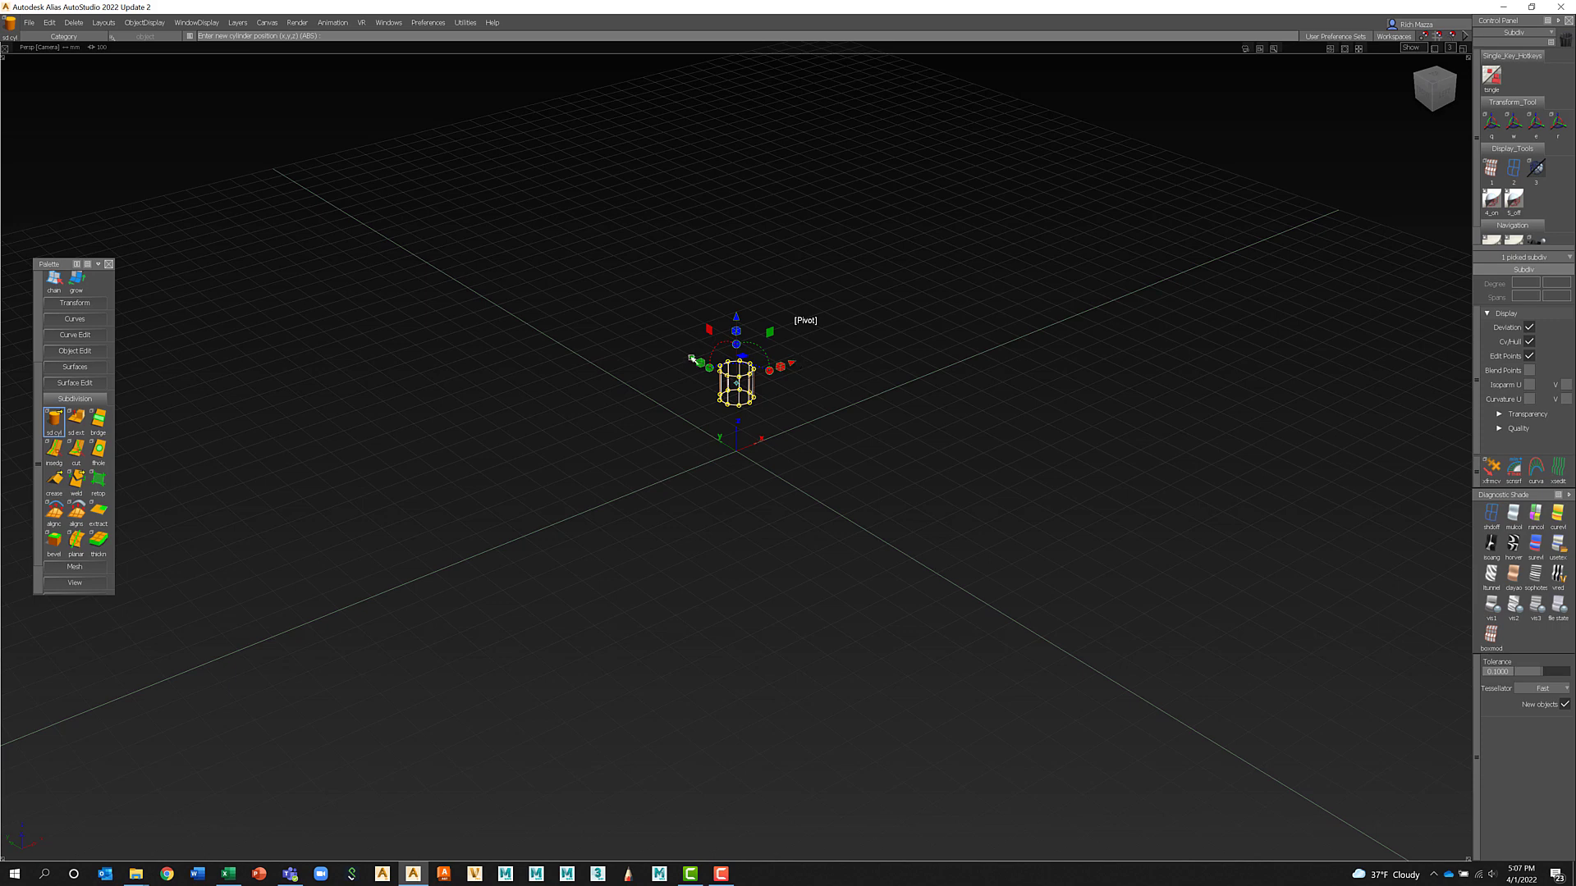
mouse_move(691, 359)
mouse_down()
mouse_move(657, 341)
mouse_move(680, 365)
mouse_up()
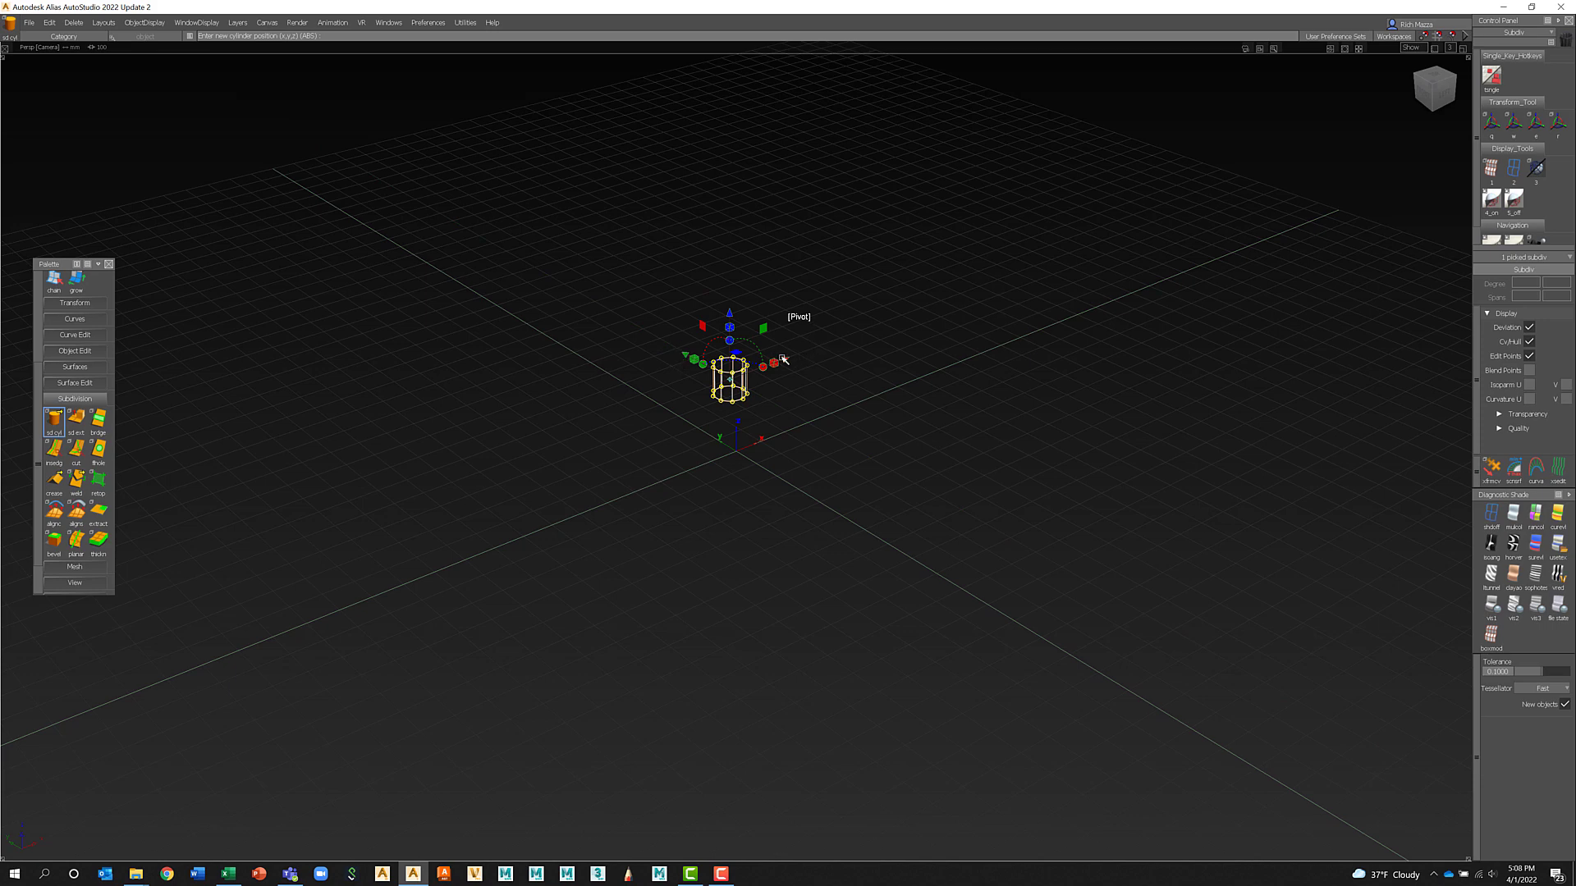
- Move the cylinder freely with the pivot plane handle to a spot just beside the origin
drag(788, 361, 830, 355)
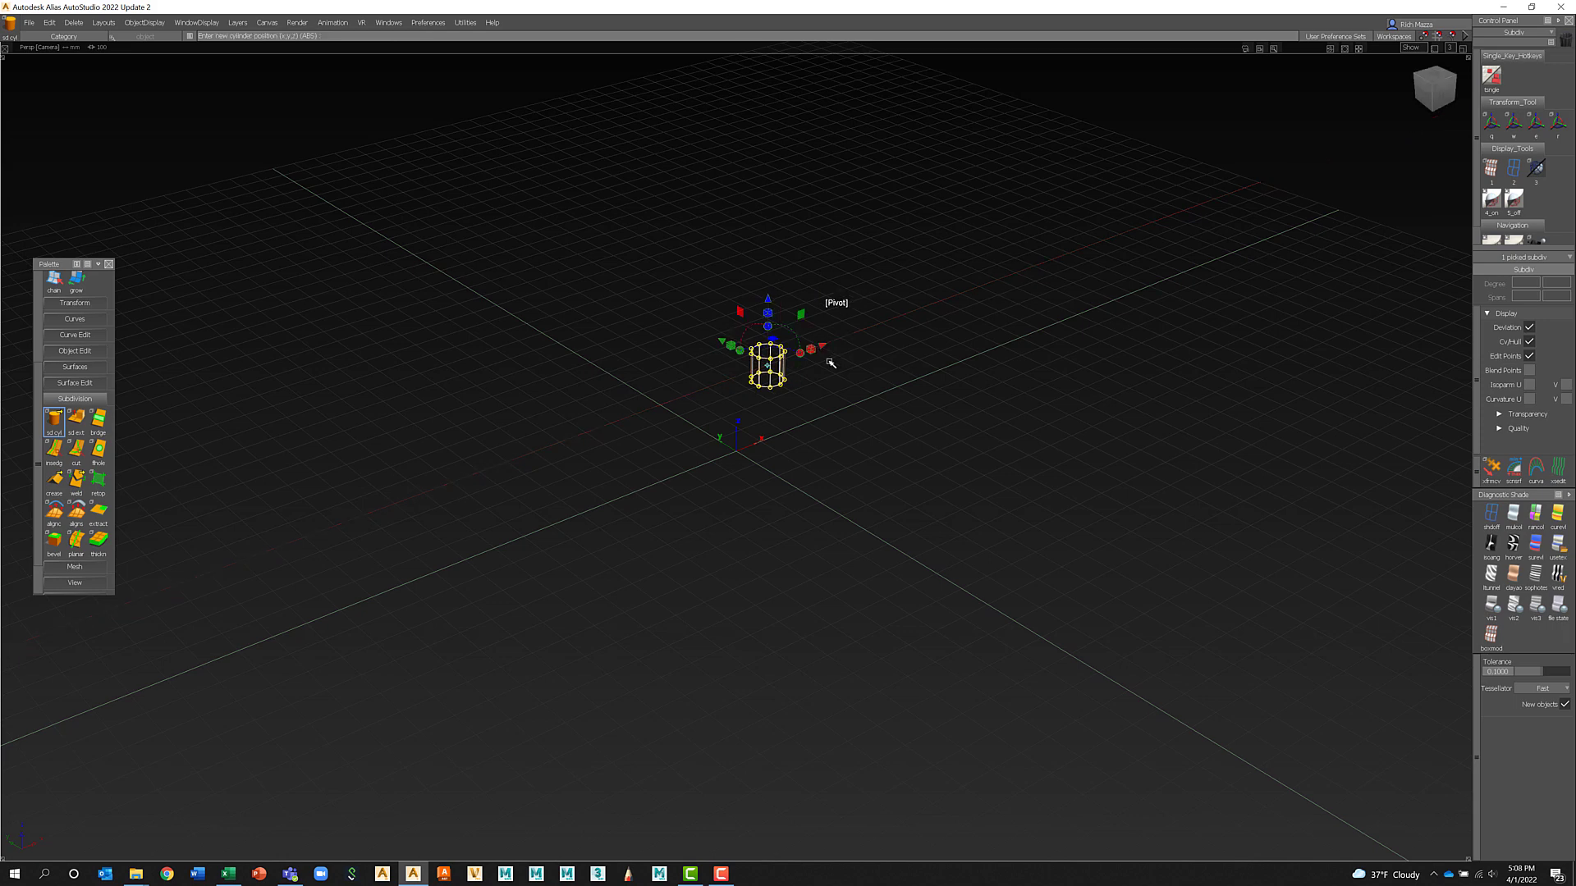
click(802, 315)
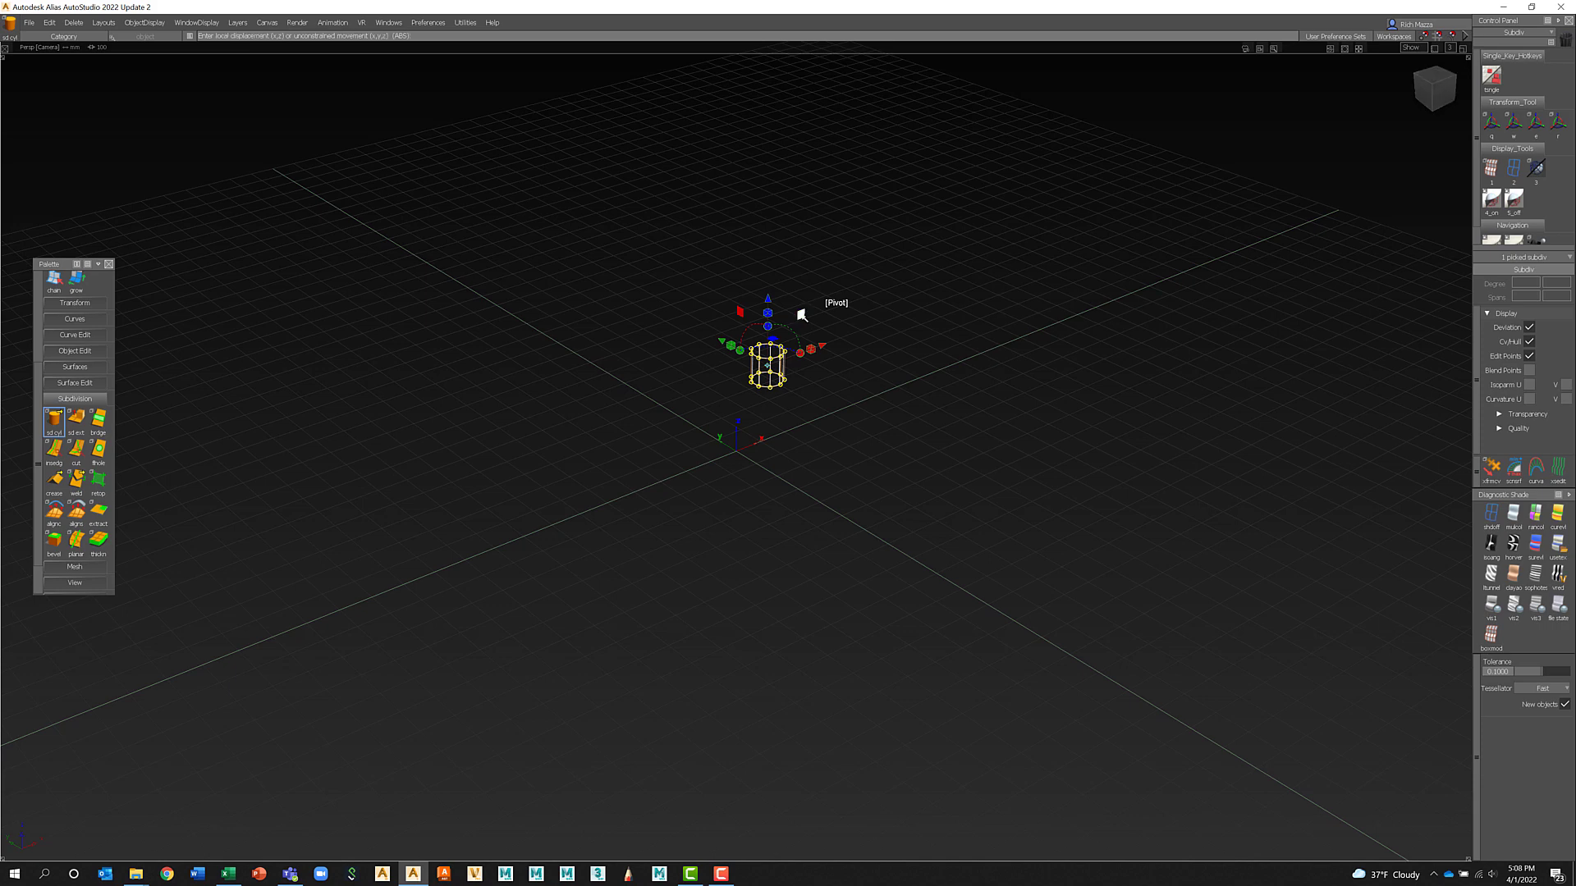
drag(802, 316, 722, 368)
alt+shift+drag(556, 485, 784, 490)
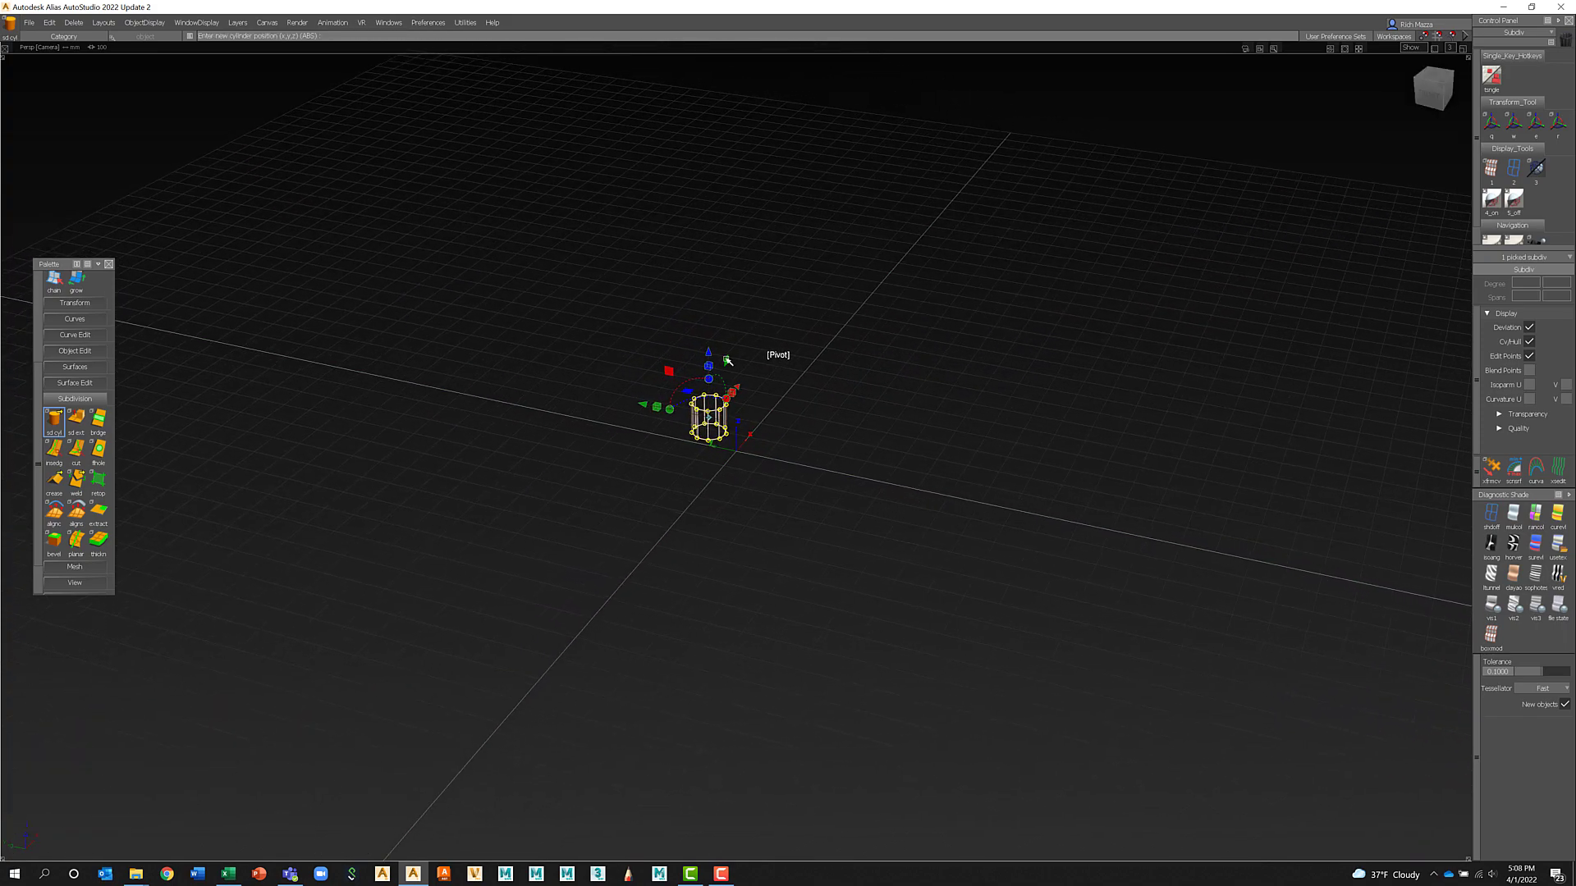
drag(739, 346, 726, 312)
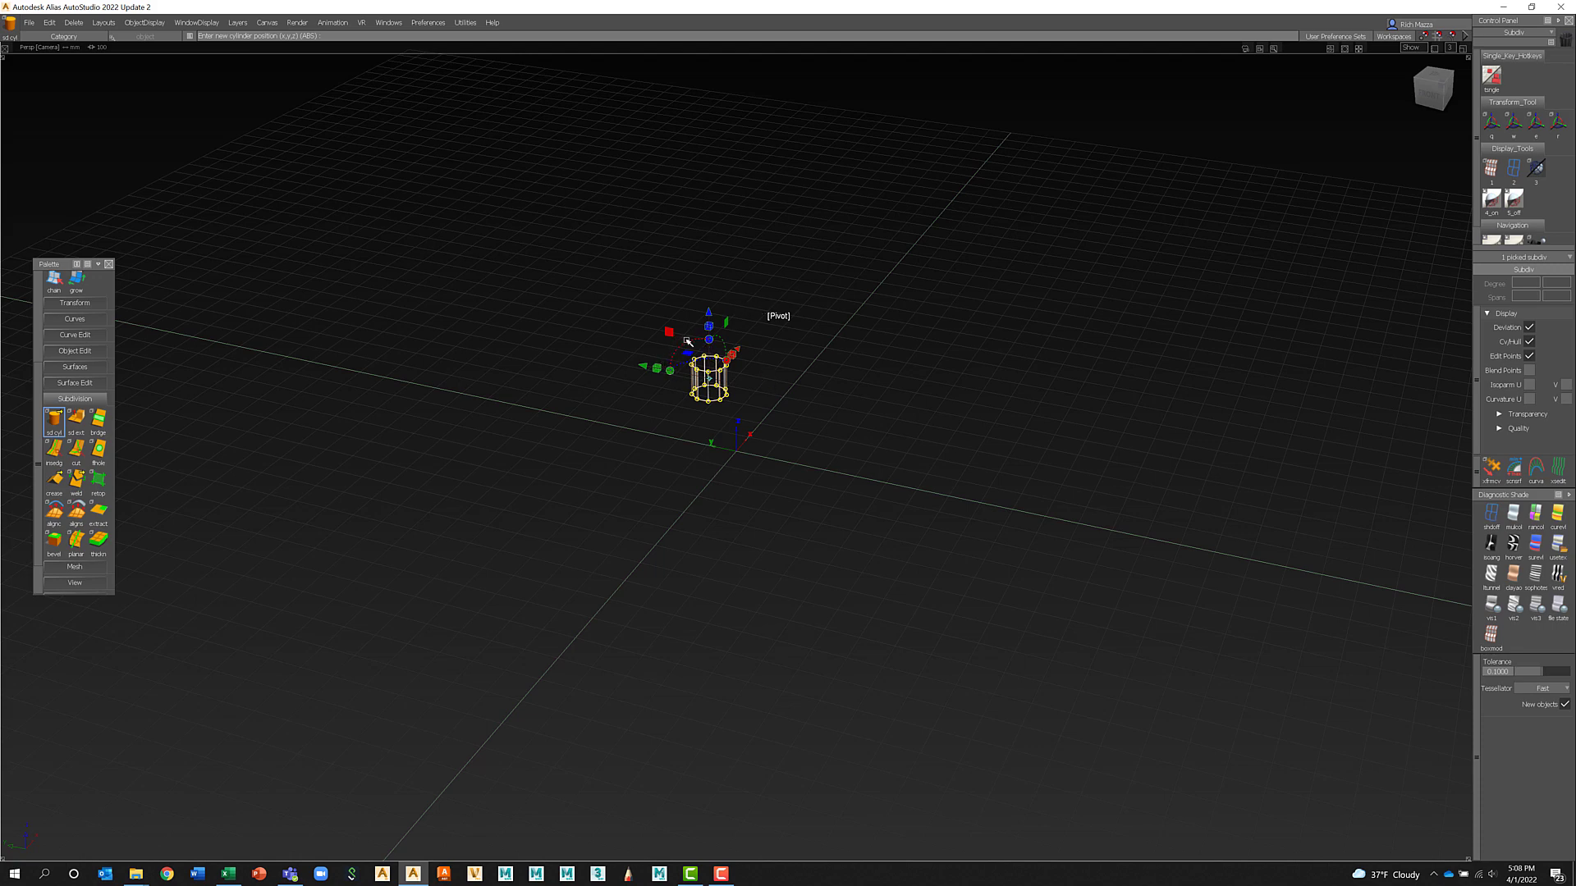
- Rotate the cylinder about its axis with the manipulator's rotation arc until it tips over
drag(689, 340, 727, 351)
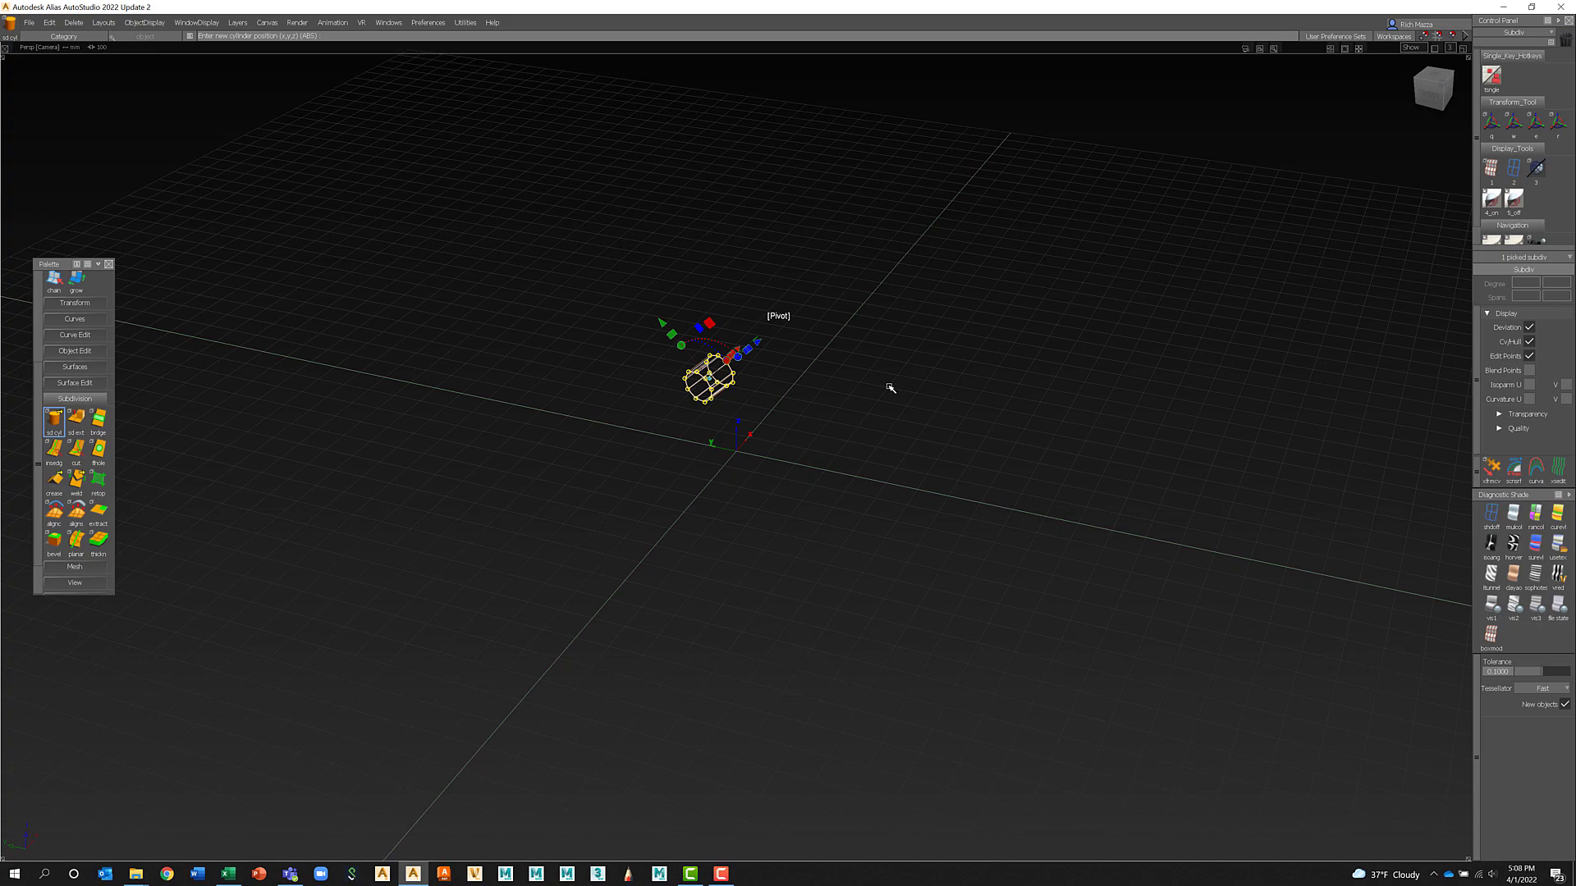
alt+shift+drag(890, 387, 602, 587)
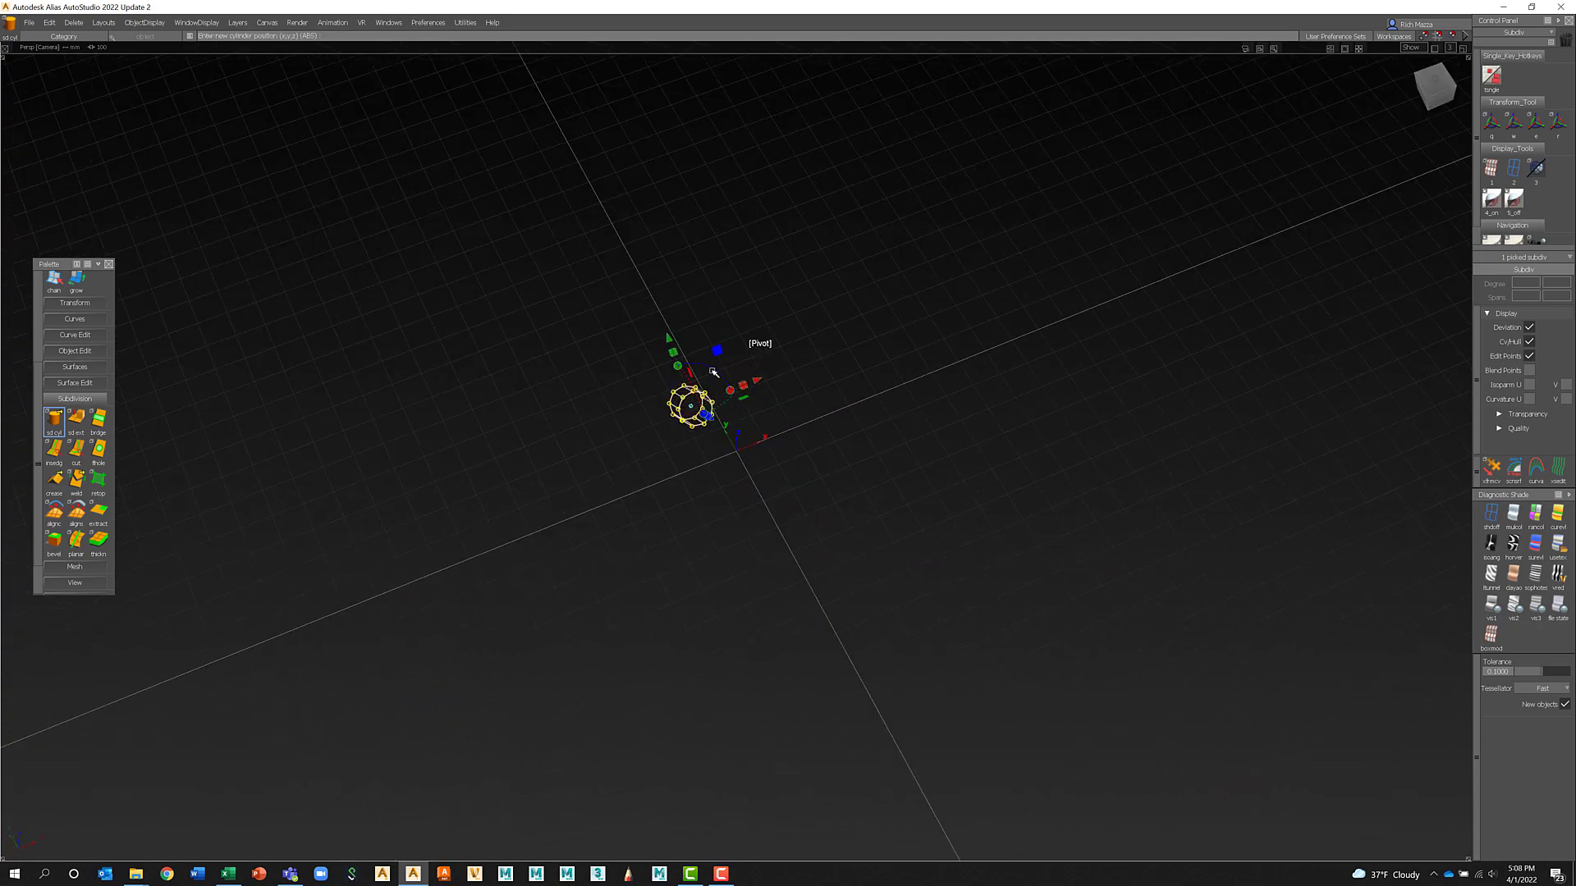
drag(711, 371, 716, 417)
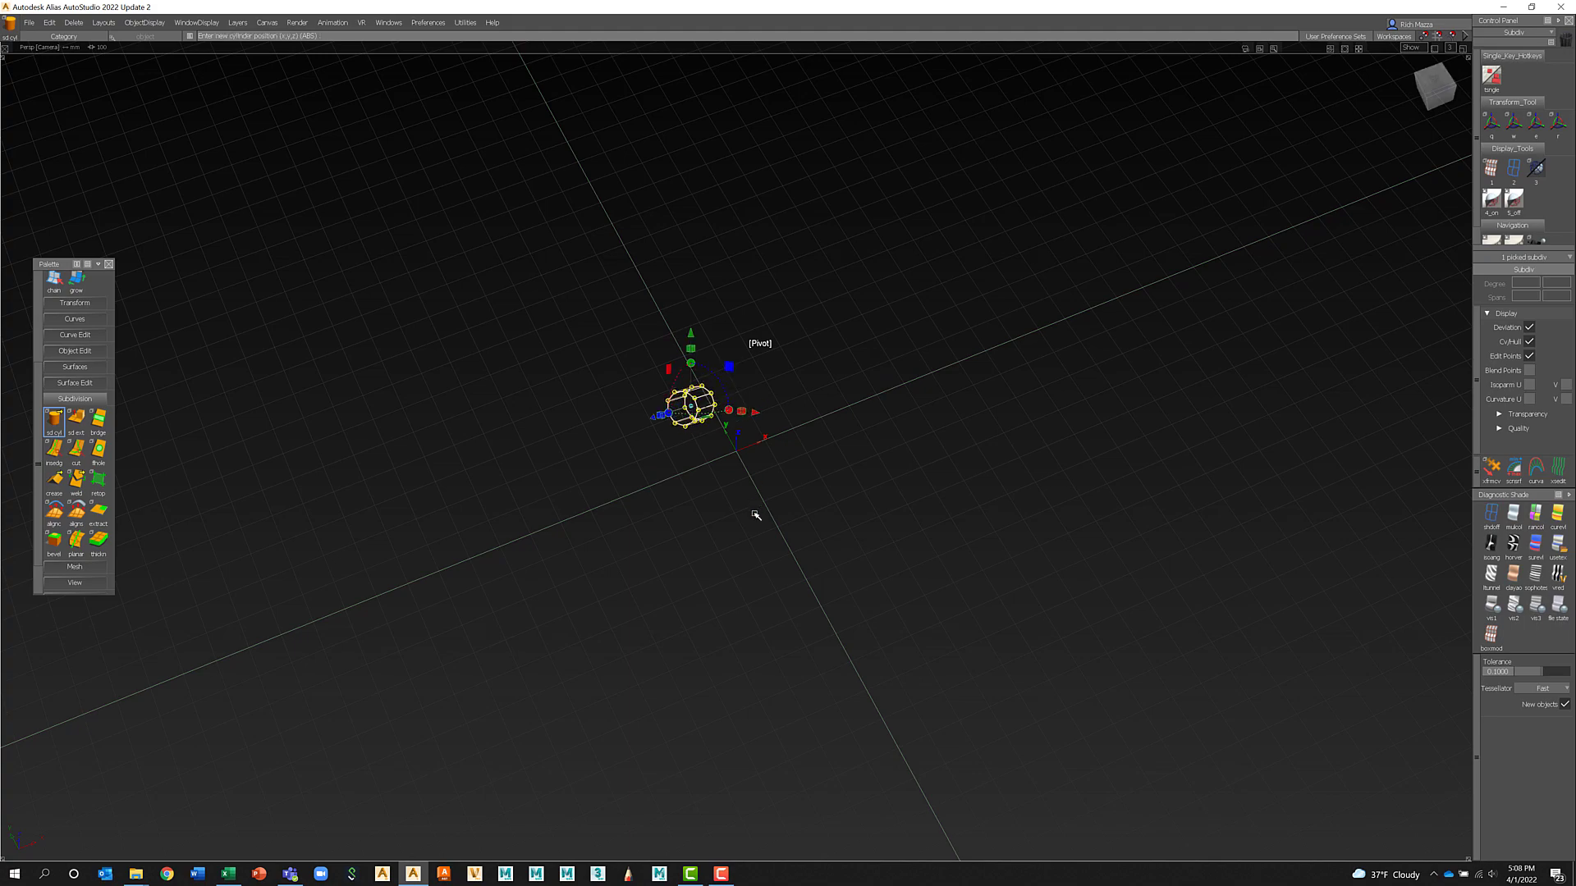
alt+shift+drag(753, 514, 698, 406)
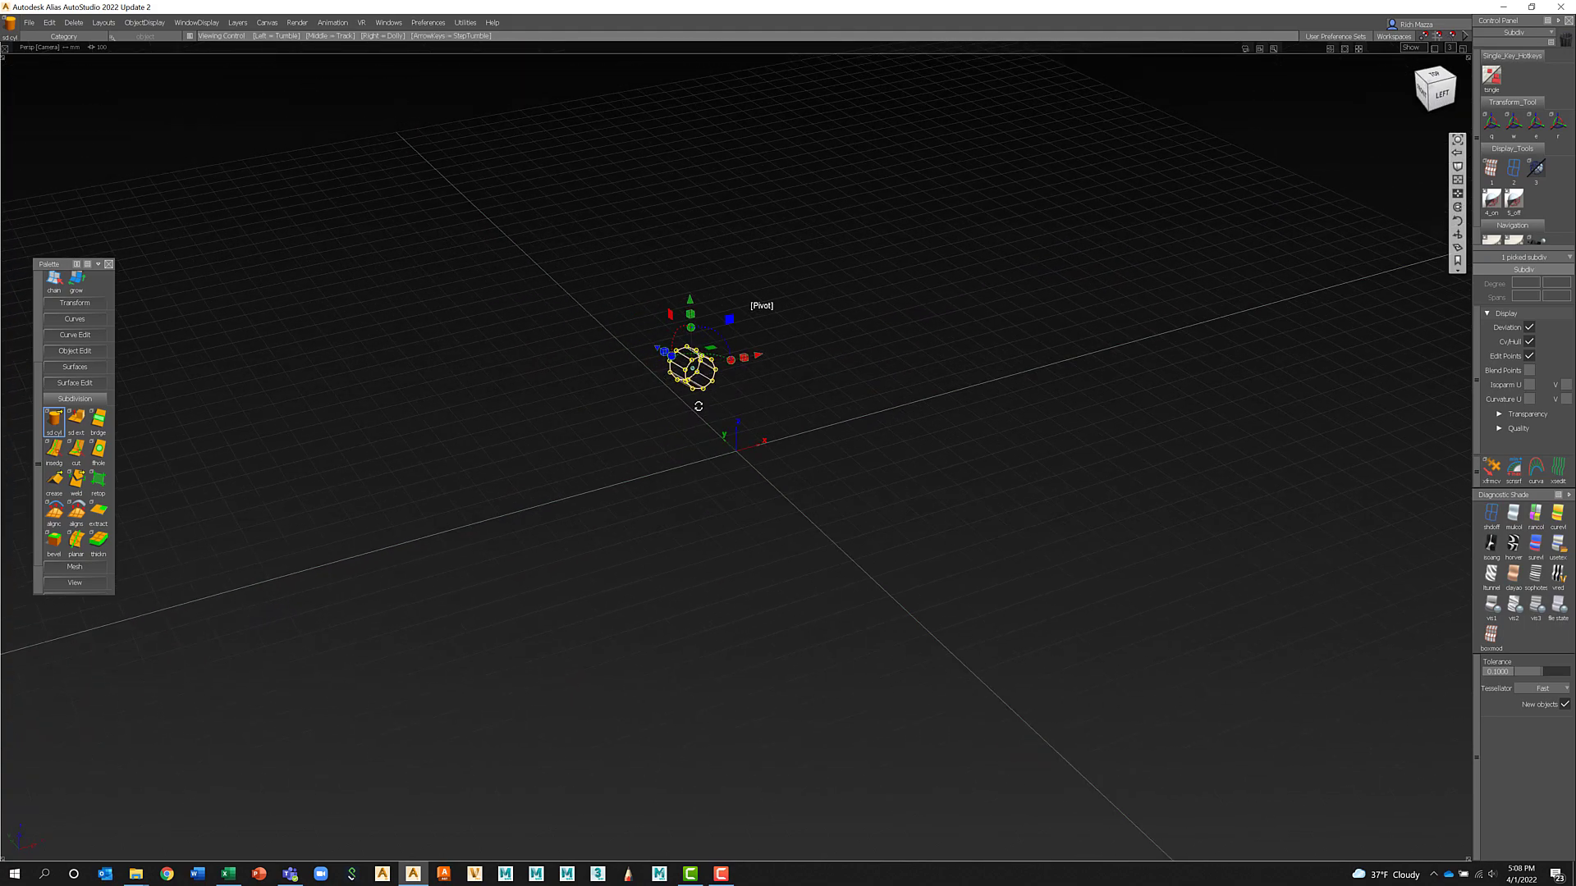
- Scale the cylinder unevenly, widening it along X and stretching it along Z into a flat slab
click(744, 358)
drag(752, 359, 806, 363)
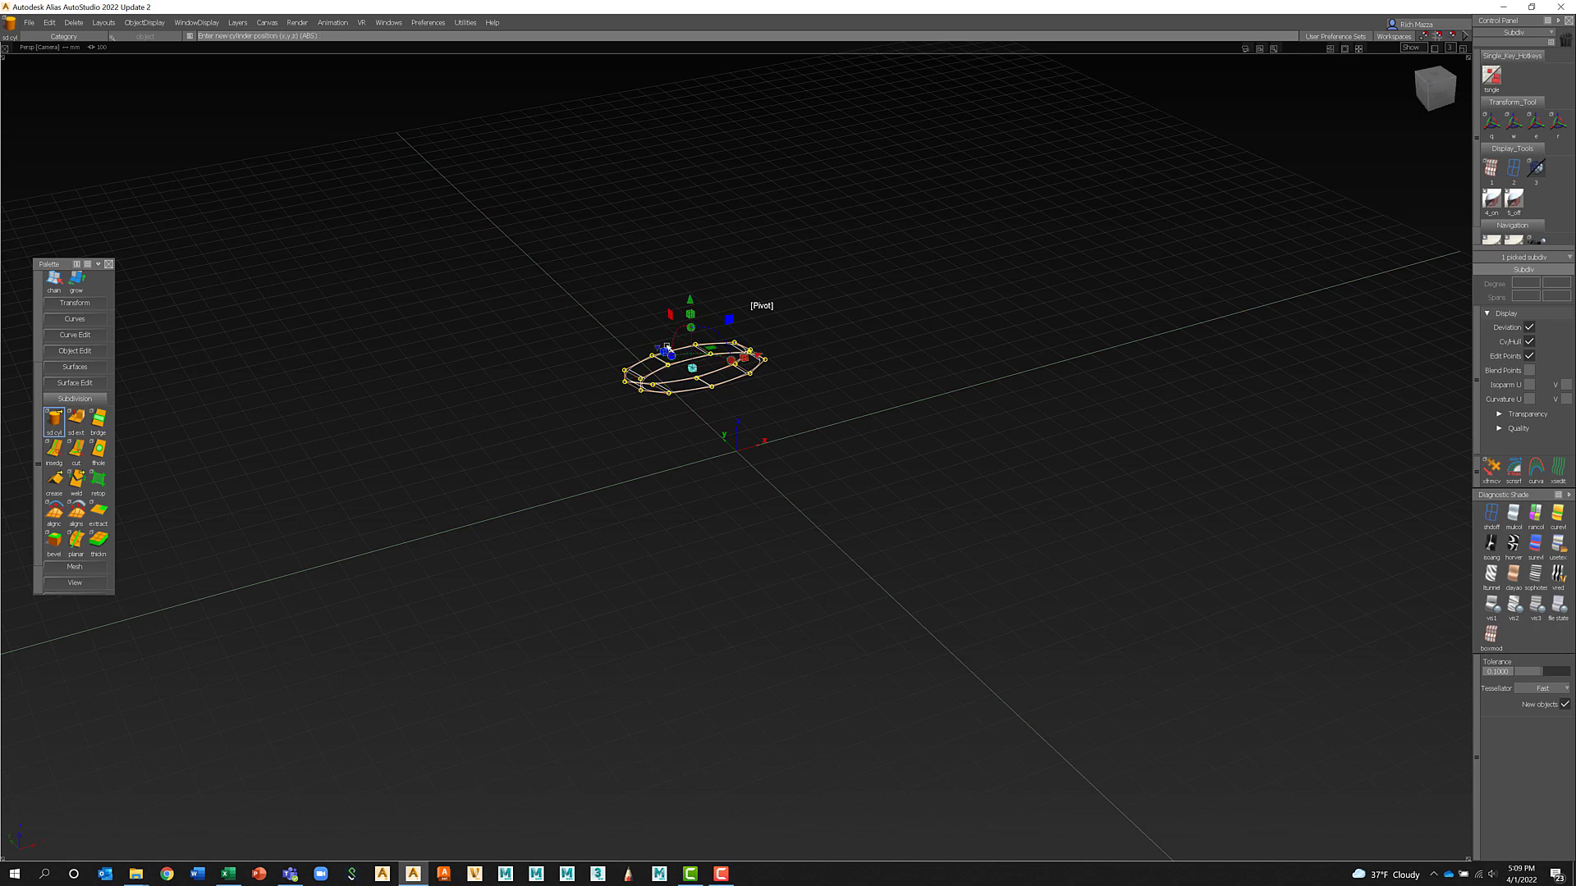
drag(669, 354, 776, 405)
key(shift+alt)
alt+shift+drag(807, 506, 766, 541)
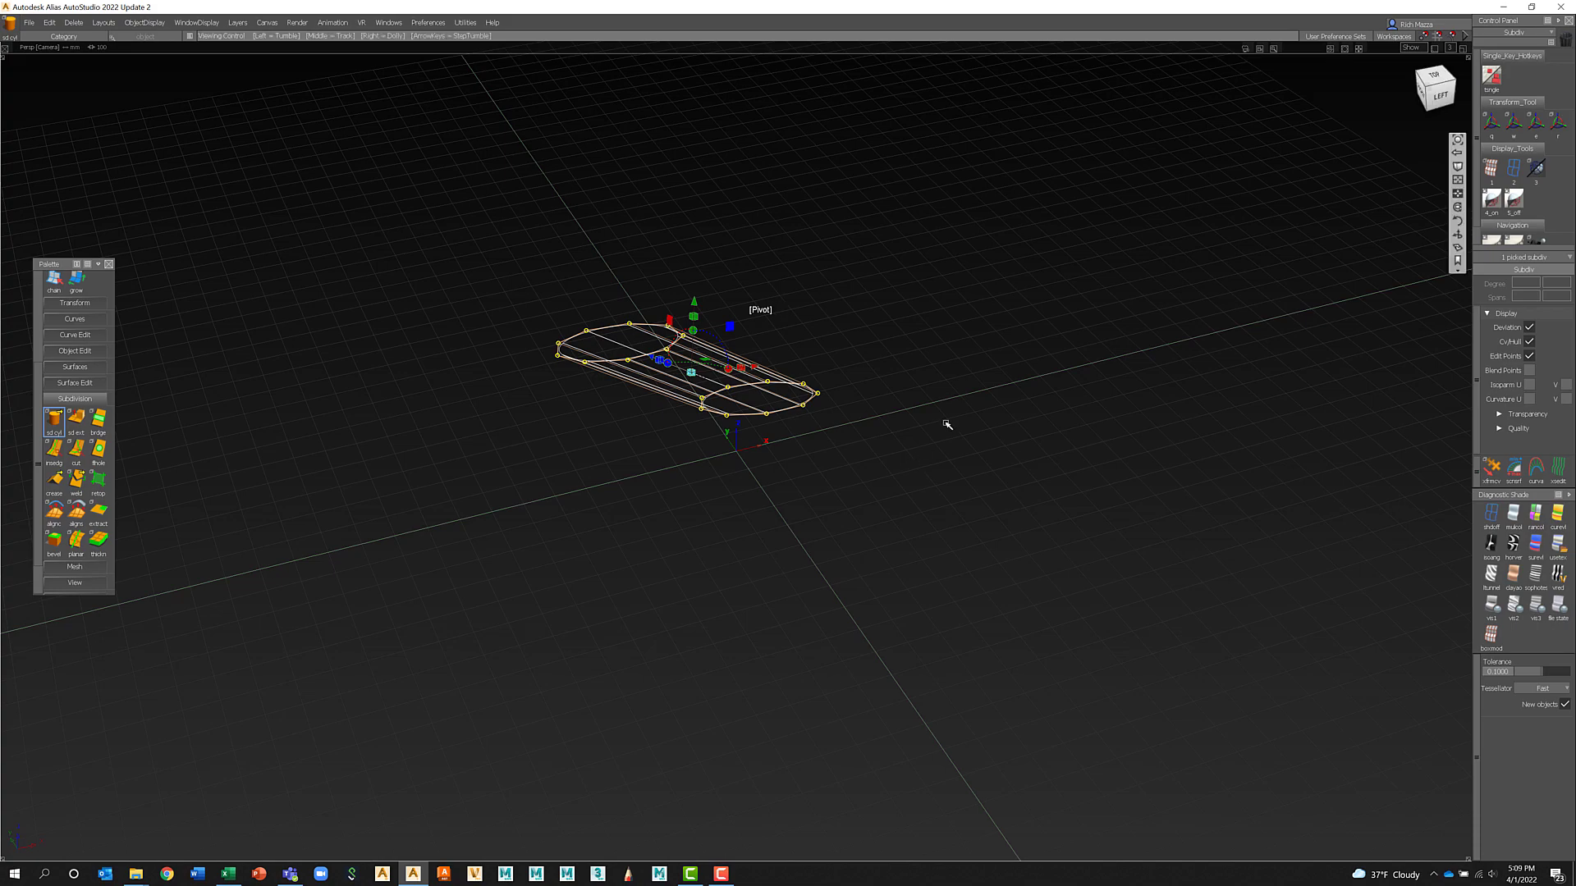
- Switch the manipulator orientation from Pivot to Global, tumbling the view before and after
alt+shift+drag(944, 422, 722, 427)
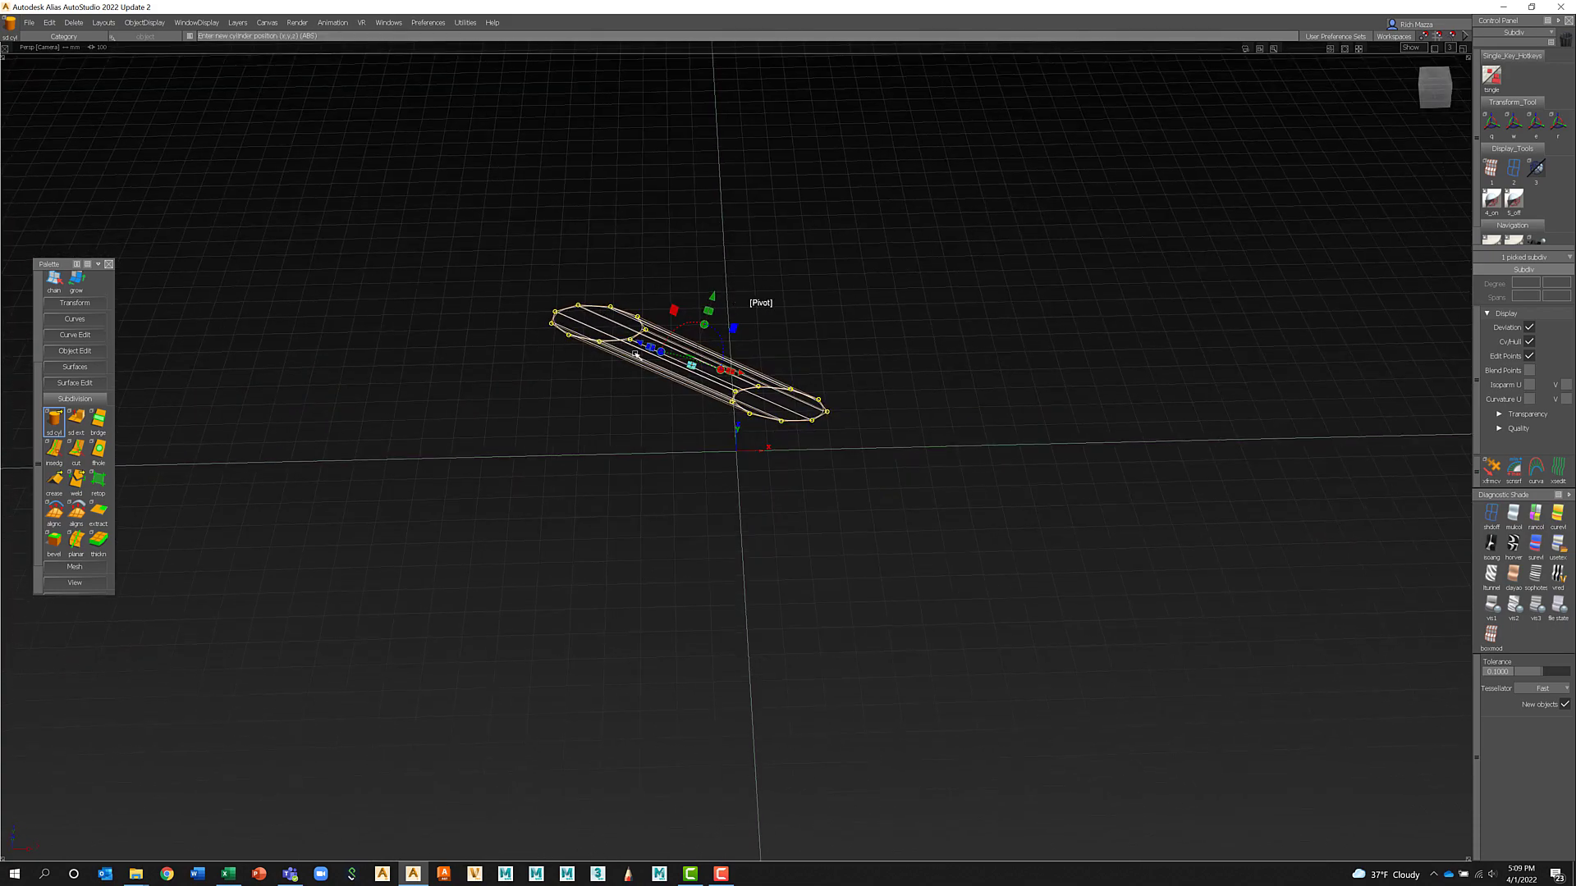
click(760, 303)
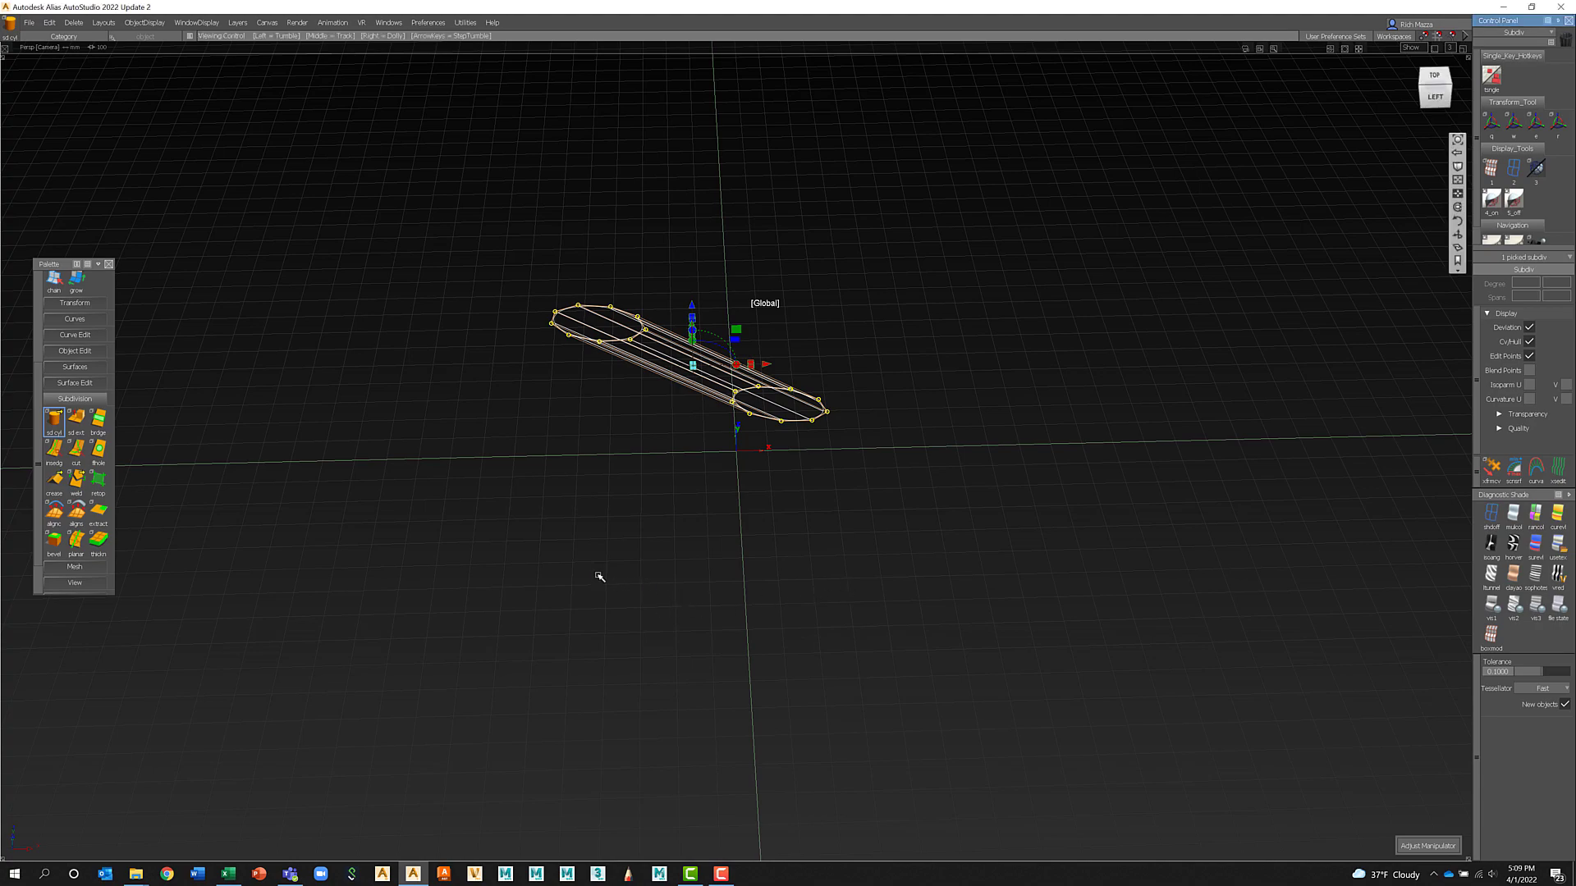
alt+shift+drag(599, 581, 1133, 496)
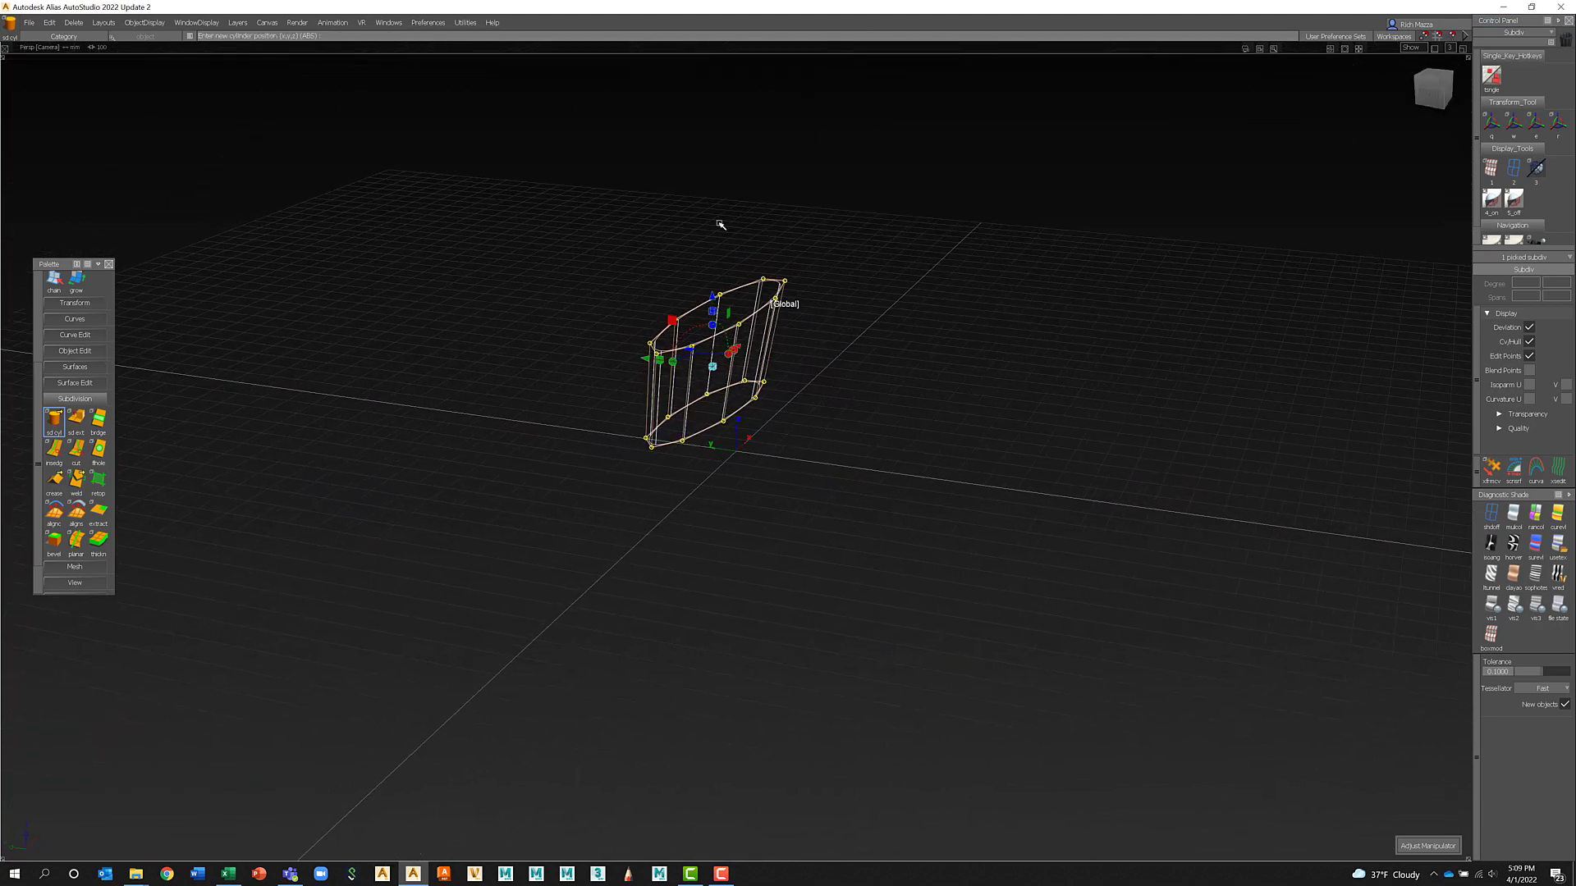
- Apply the Multi Color Diagnostic Shader to the stretched subdivision cylinder
click(1513, 515)
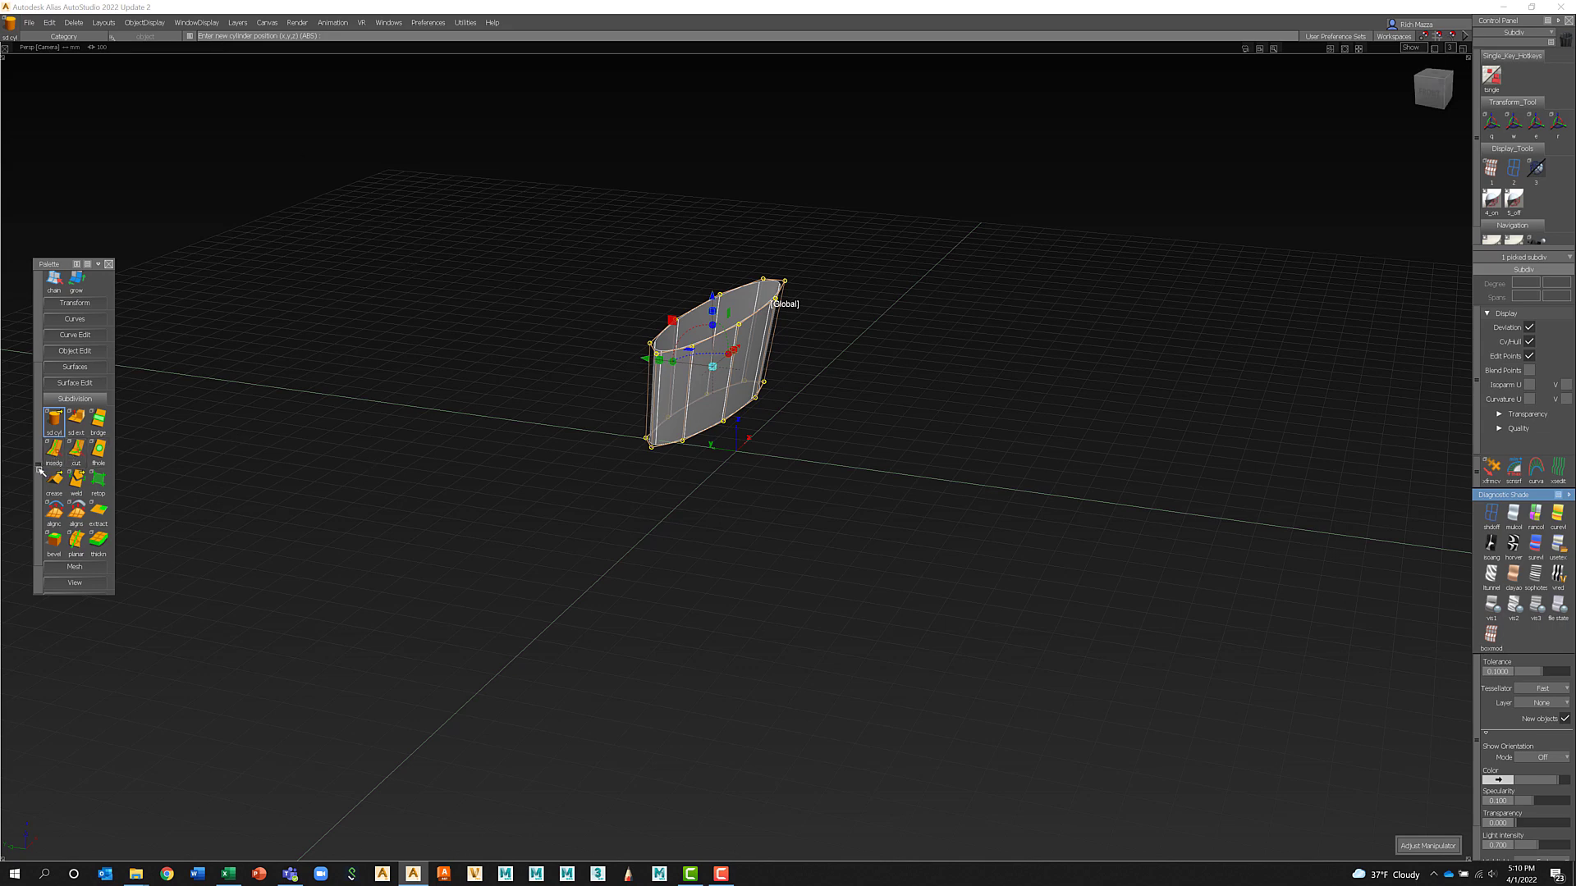
- Deselect the cylinder with Pick Nothing and activate the Pick Object tool
drag(40, 472, 32, 334)
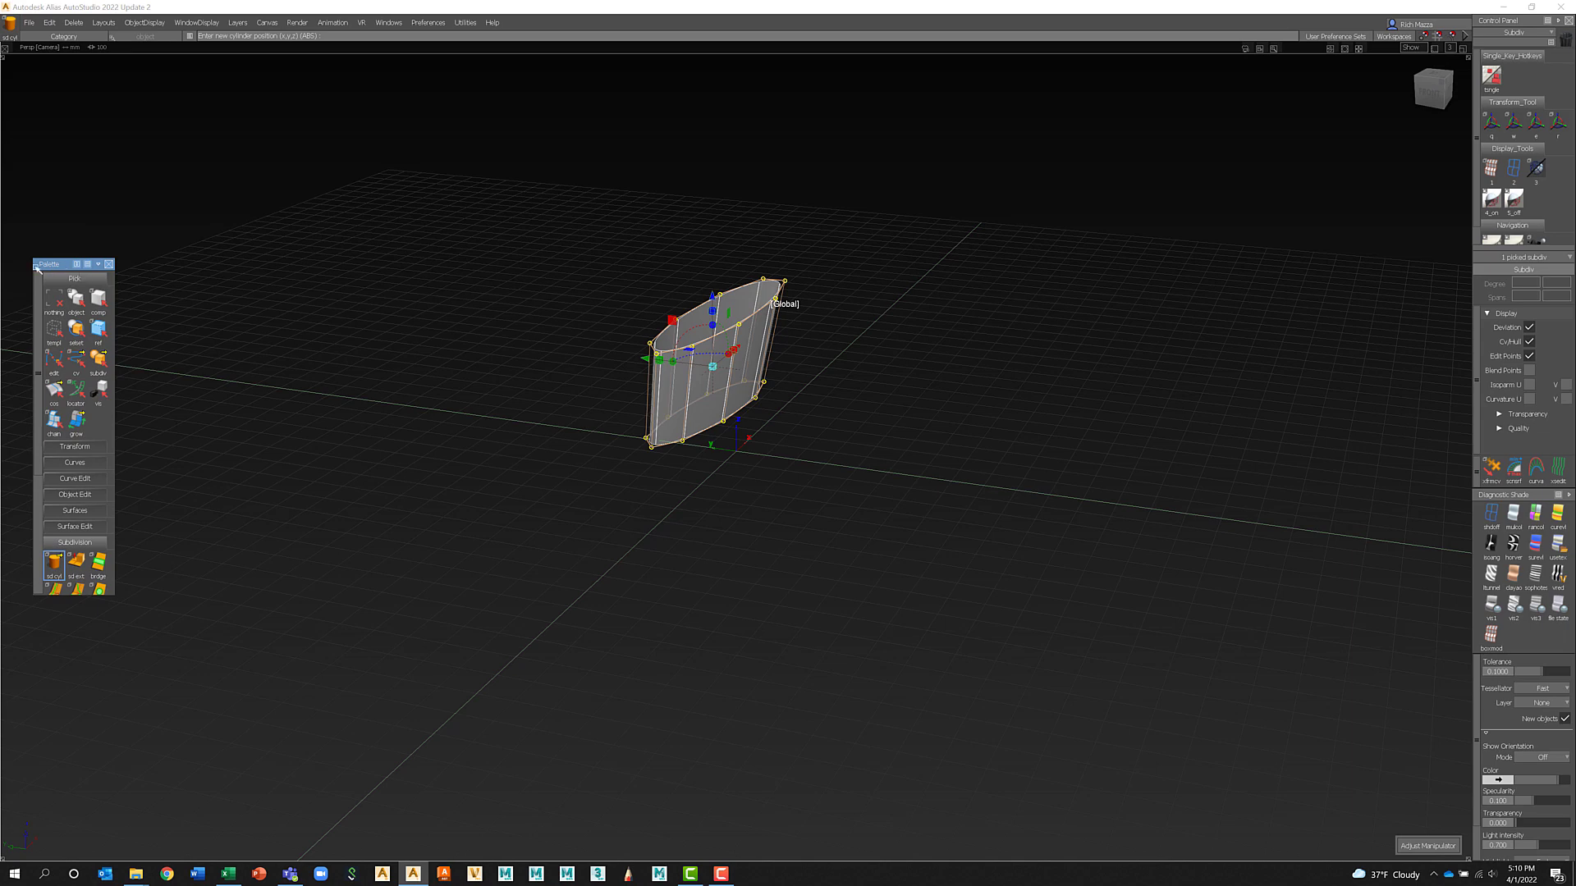
click(54, 303)
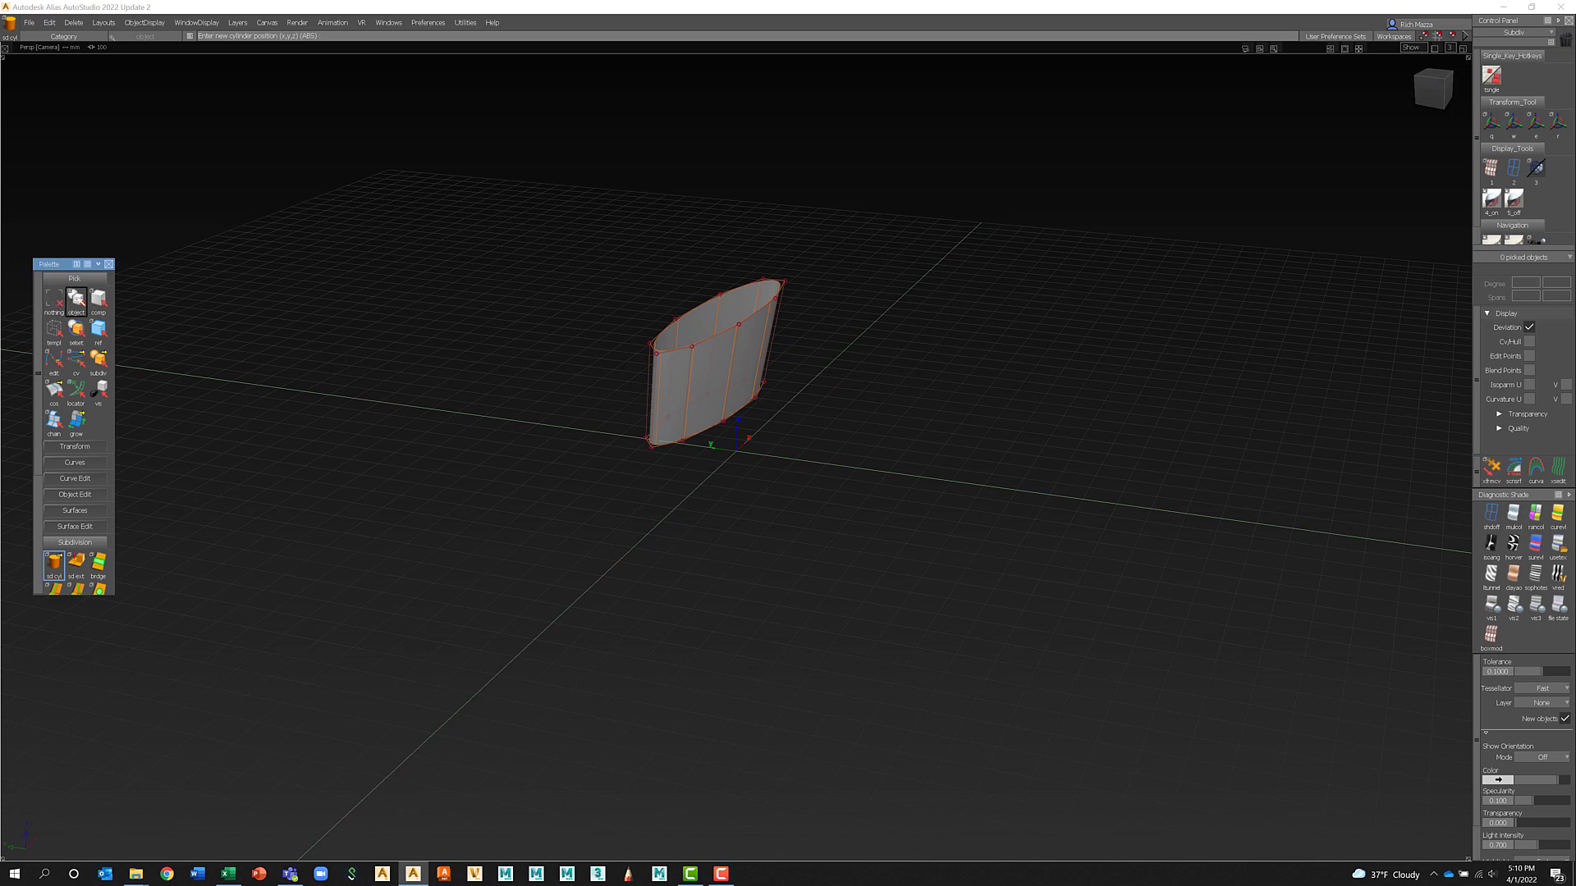
click(76, 299)
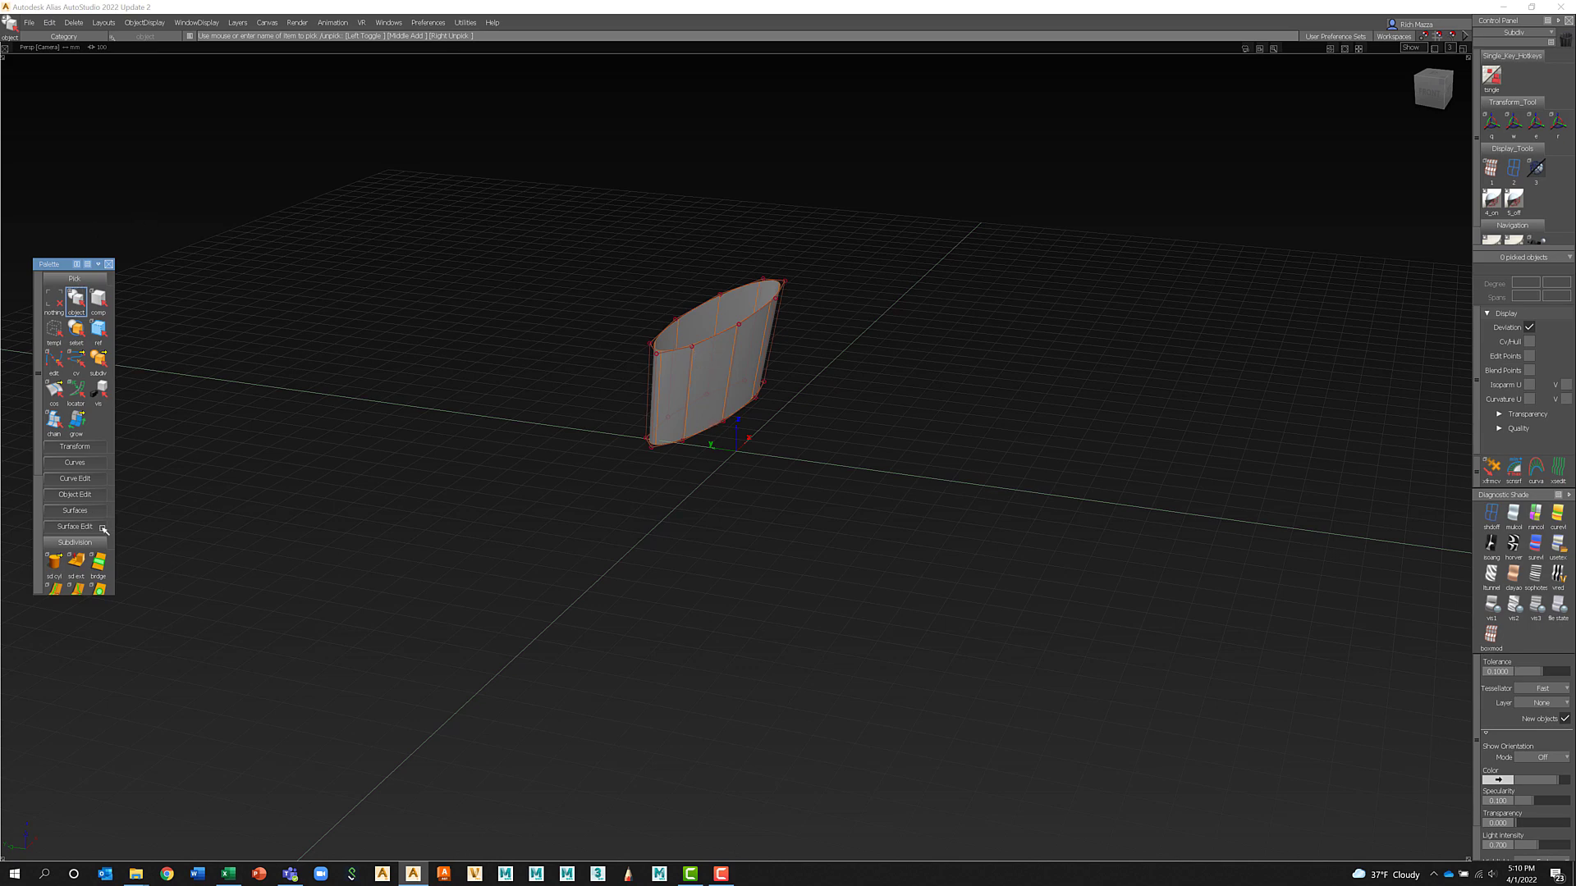
scroll(41, 370, down, 2)
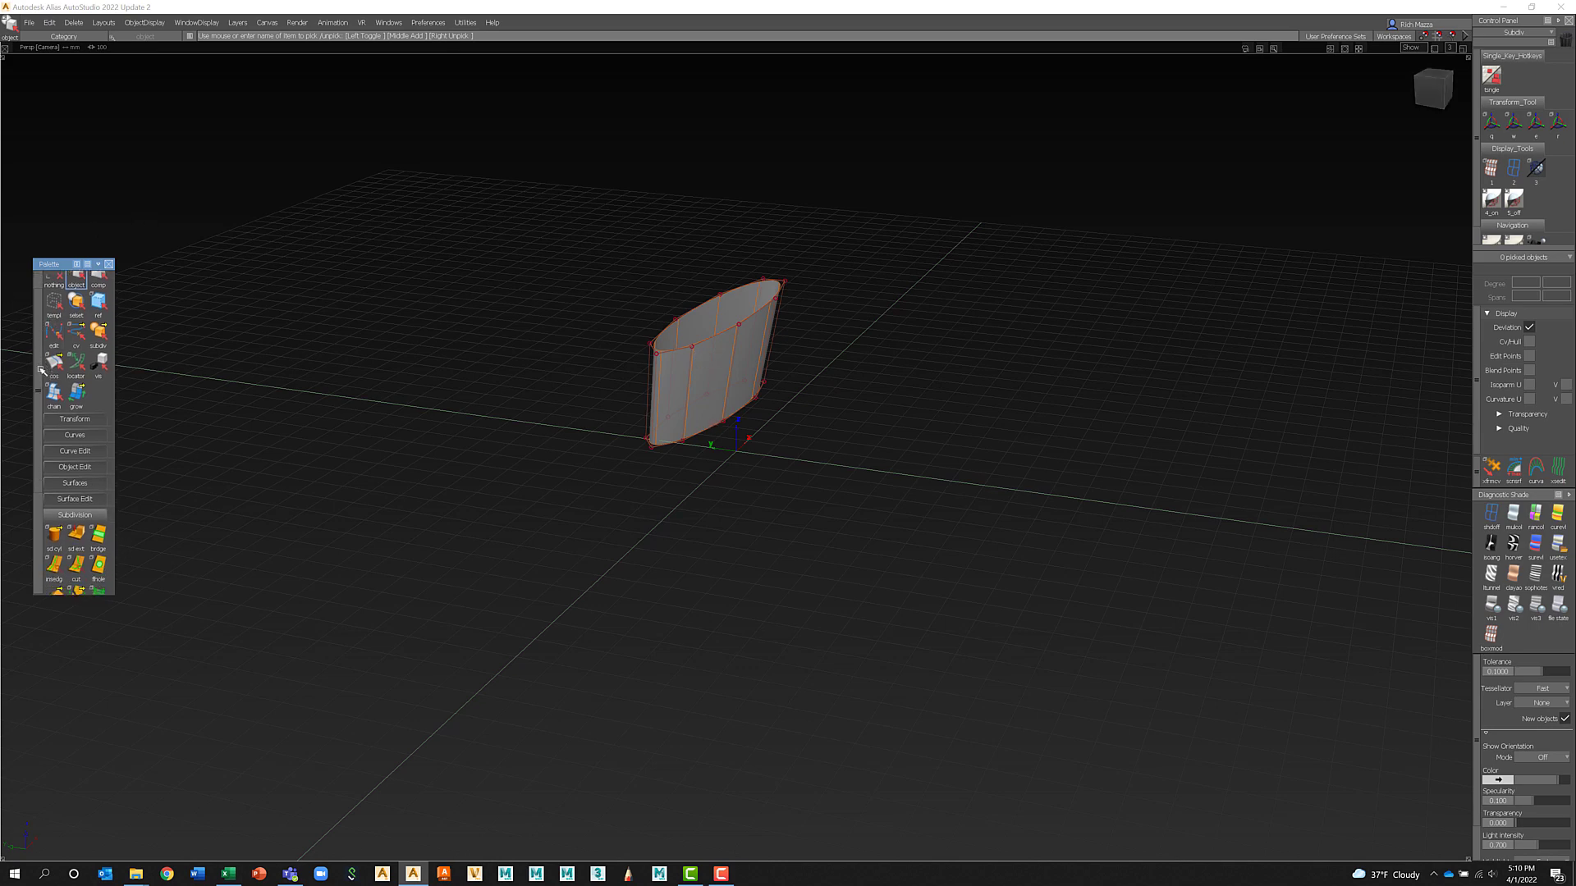
scroll(41, 370, up, 2)
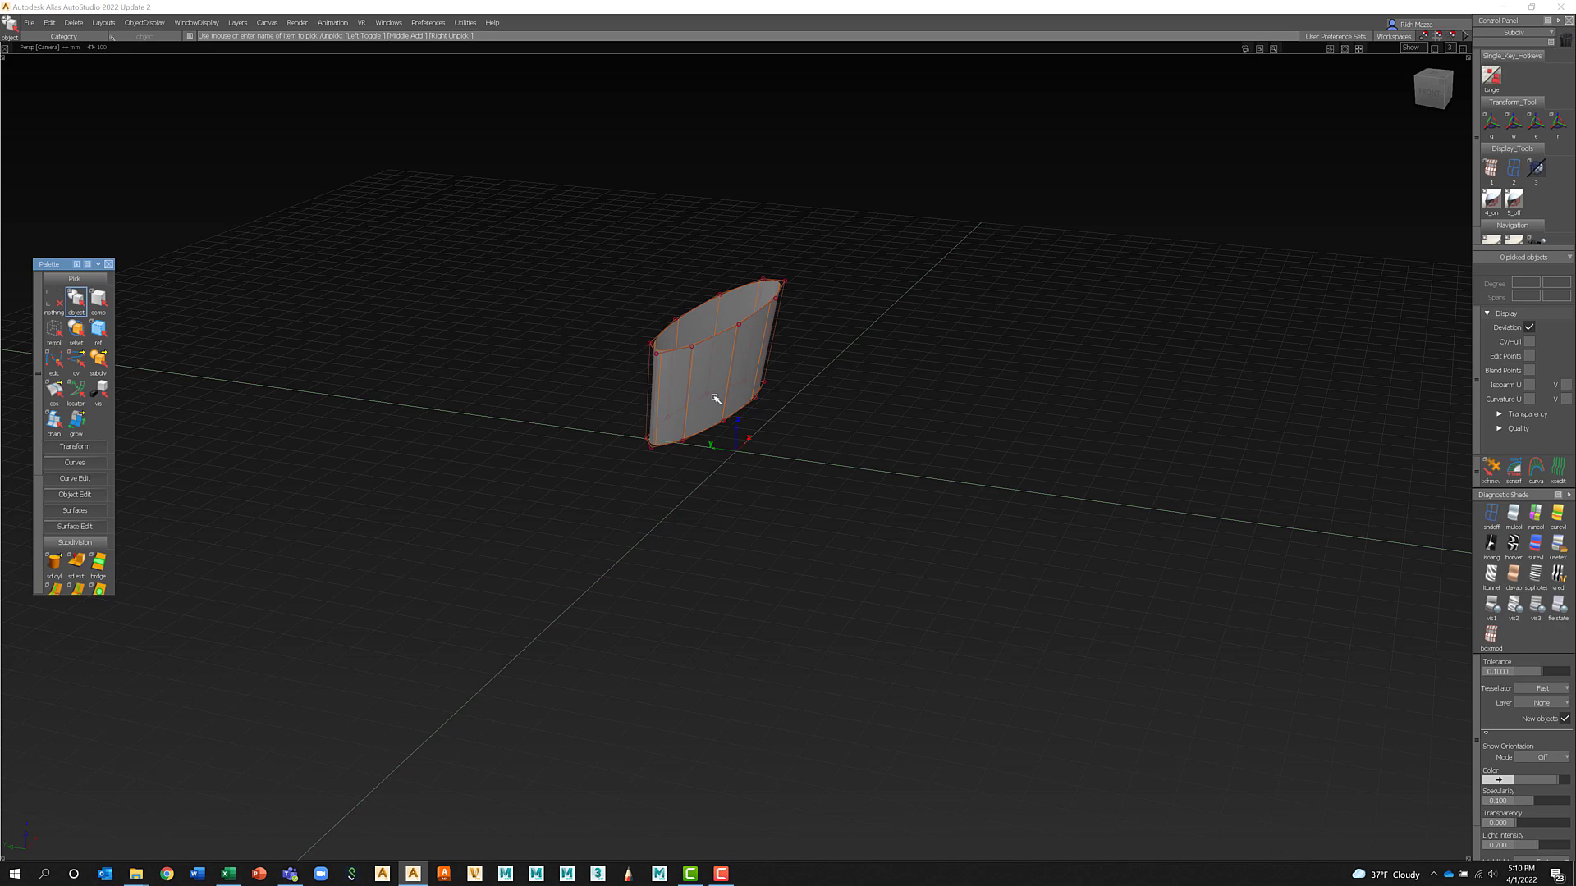
- Switch the pick mode to picking components from the pick-mode quick list
ctrl+shift+click(808, 432)
mouse_move(808, 431)
ctrl+shift+mouse_down()
mouse_move(820, 369)
mouse_move(812, 467)
mouse_move(806, 436)
ctrl+shift+mouse_up()
click(98, 301)
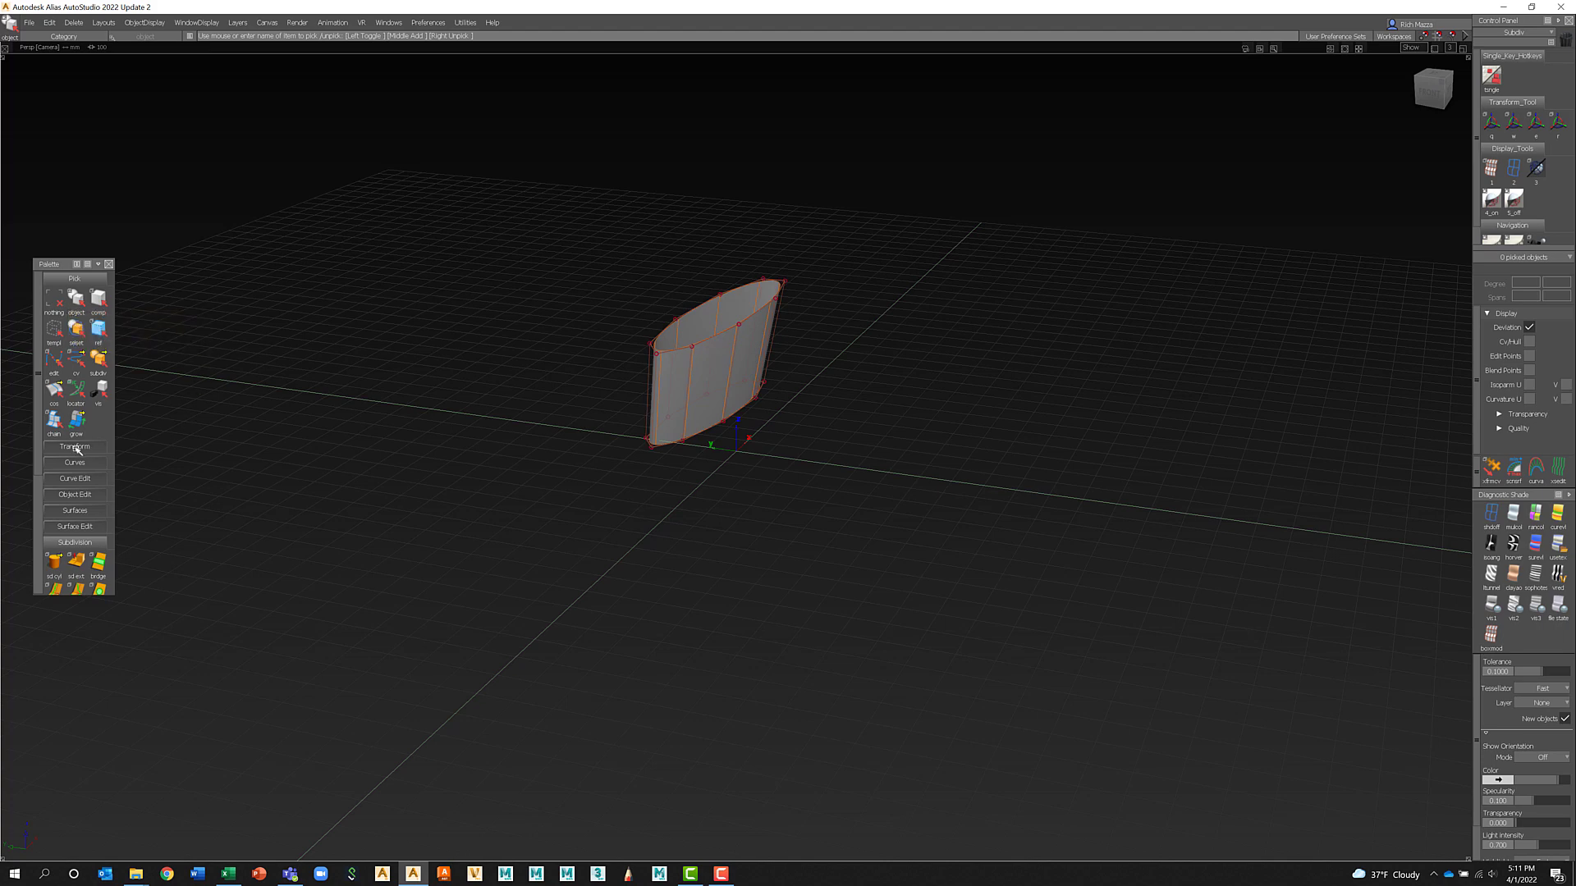
- Show the Transform palette section, choose the transform tool, and pick the cylinder
click(78, 449)
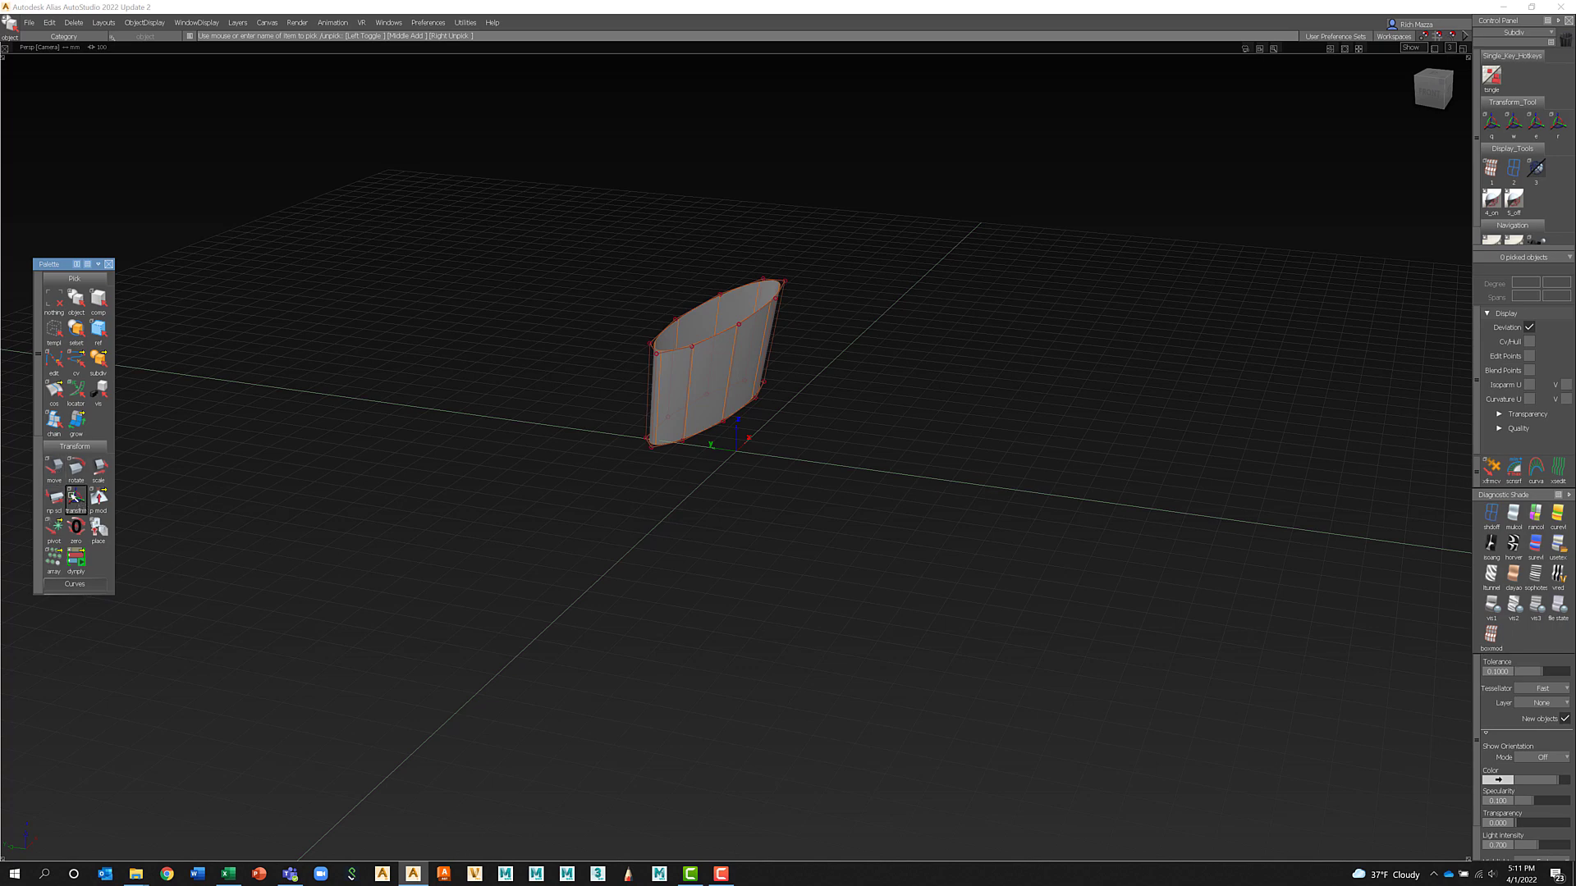
click(76, 497)
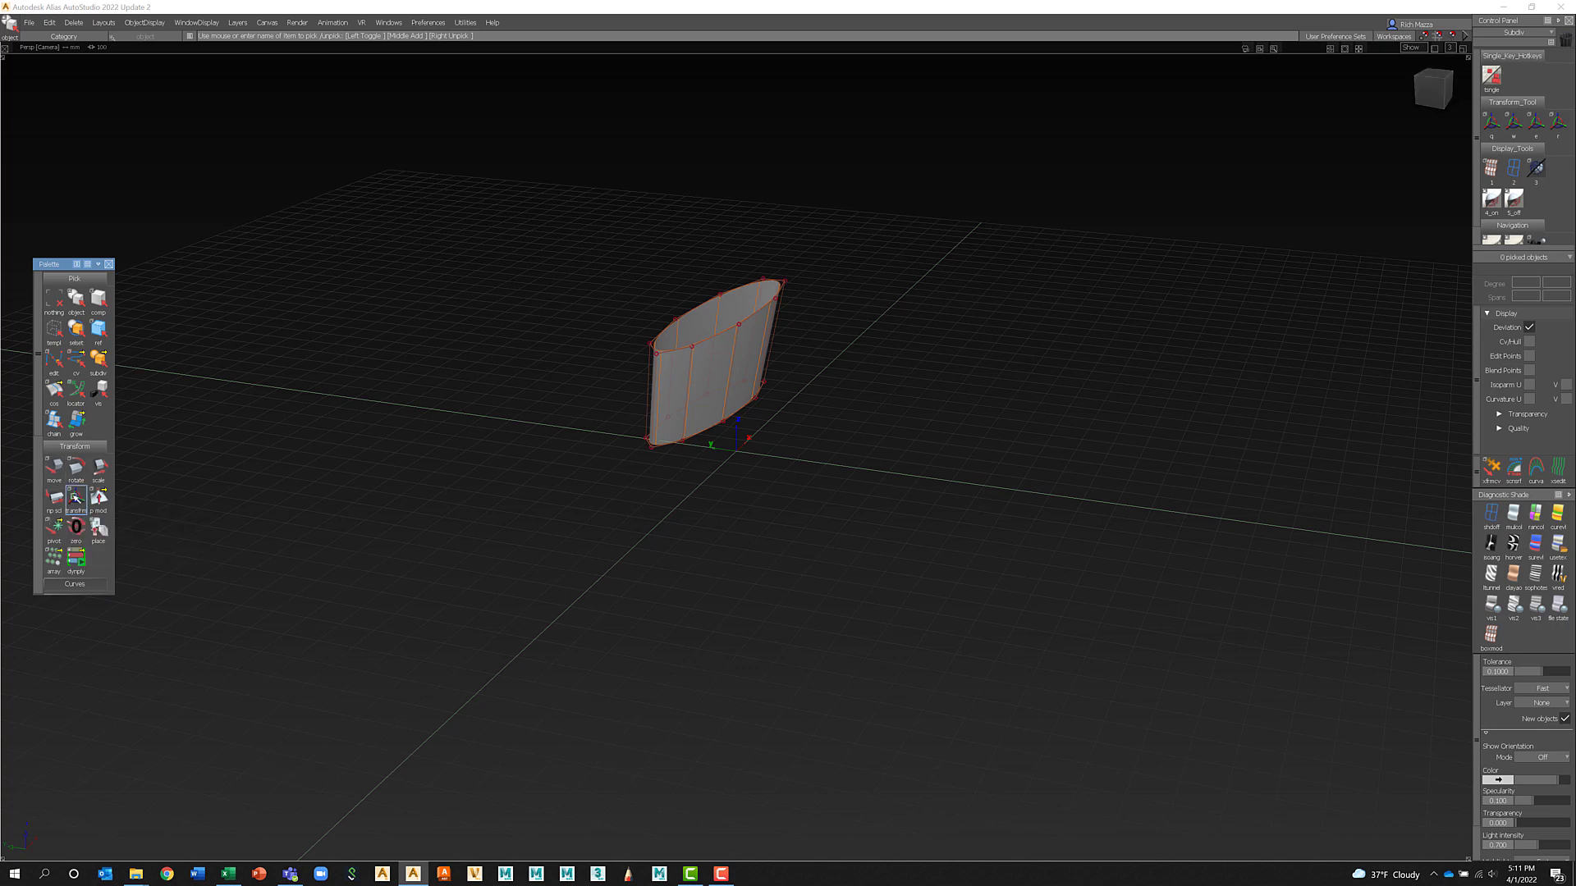
click(729, 353)
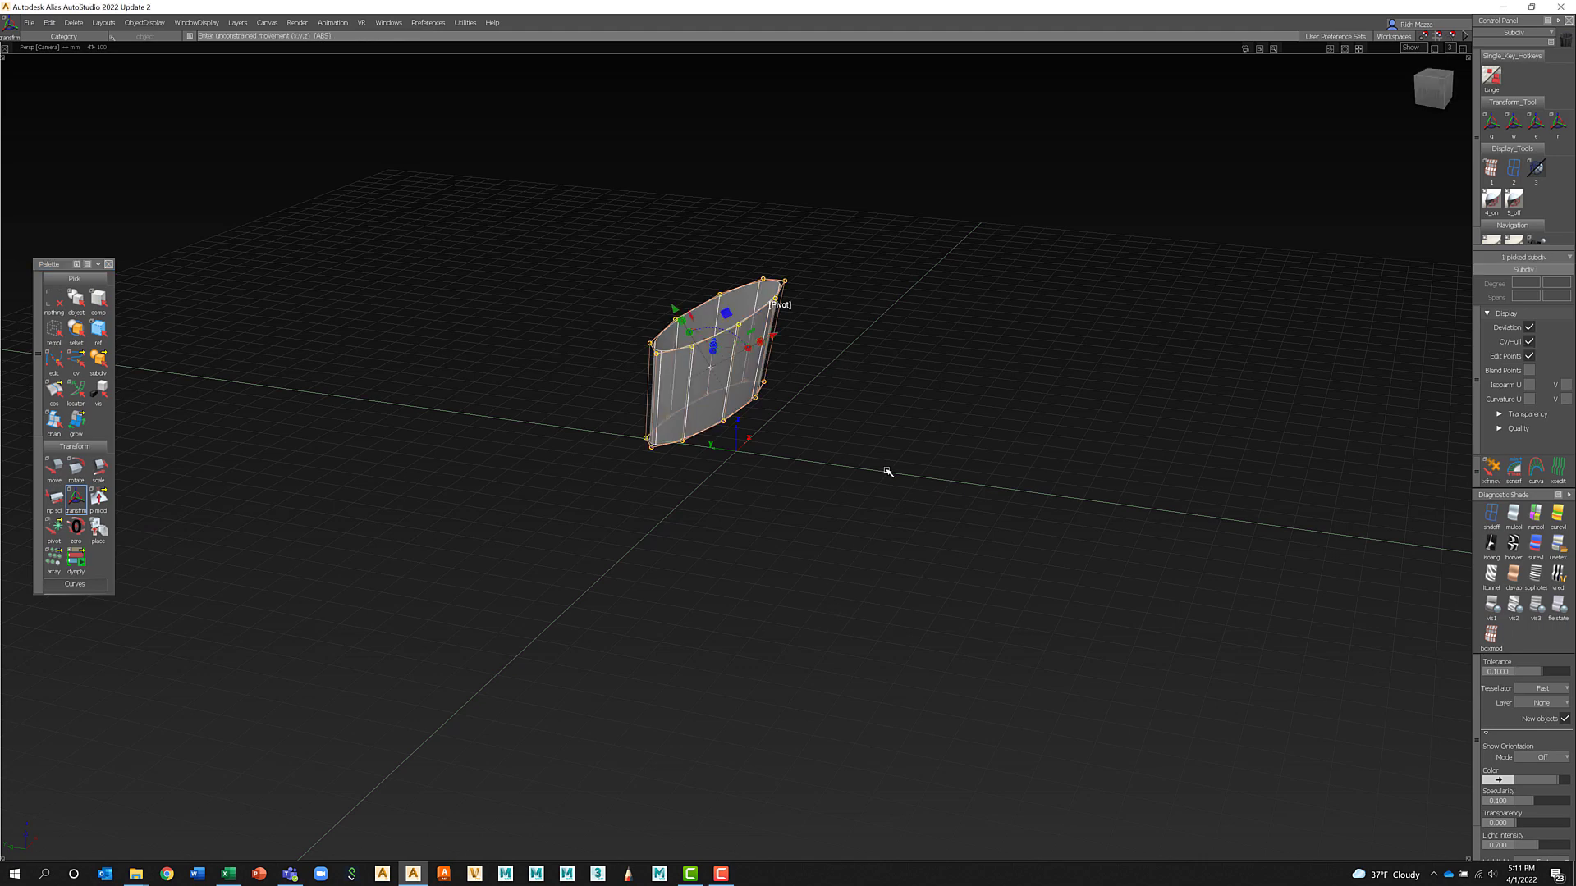
- Re-pick the slanted cylinder as a whole object and bring up the Transform marking menu
ctrl+shift+drag(885, 454, 883, 391)
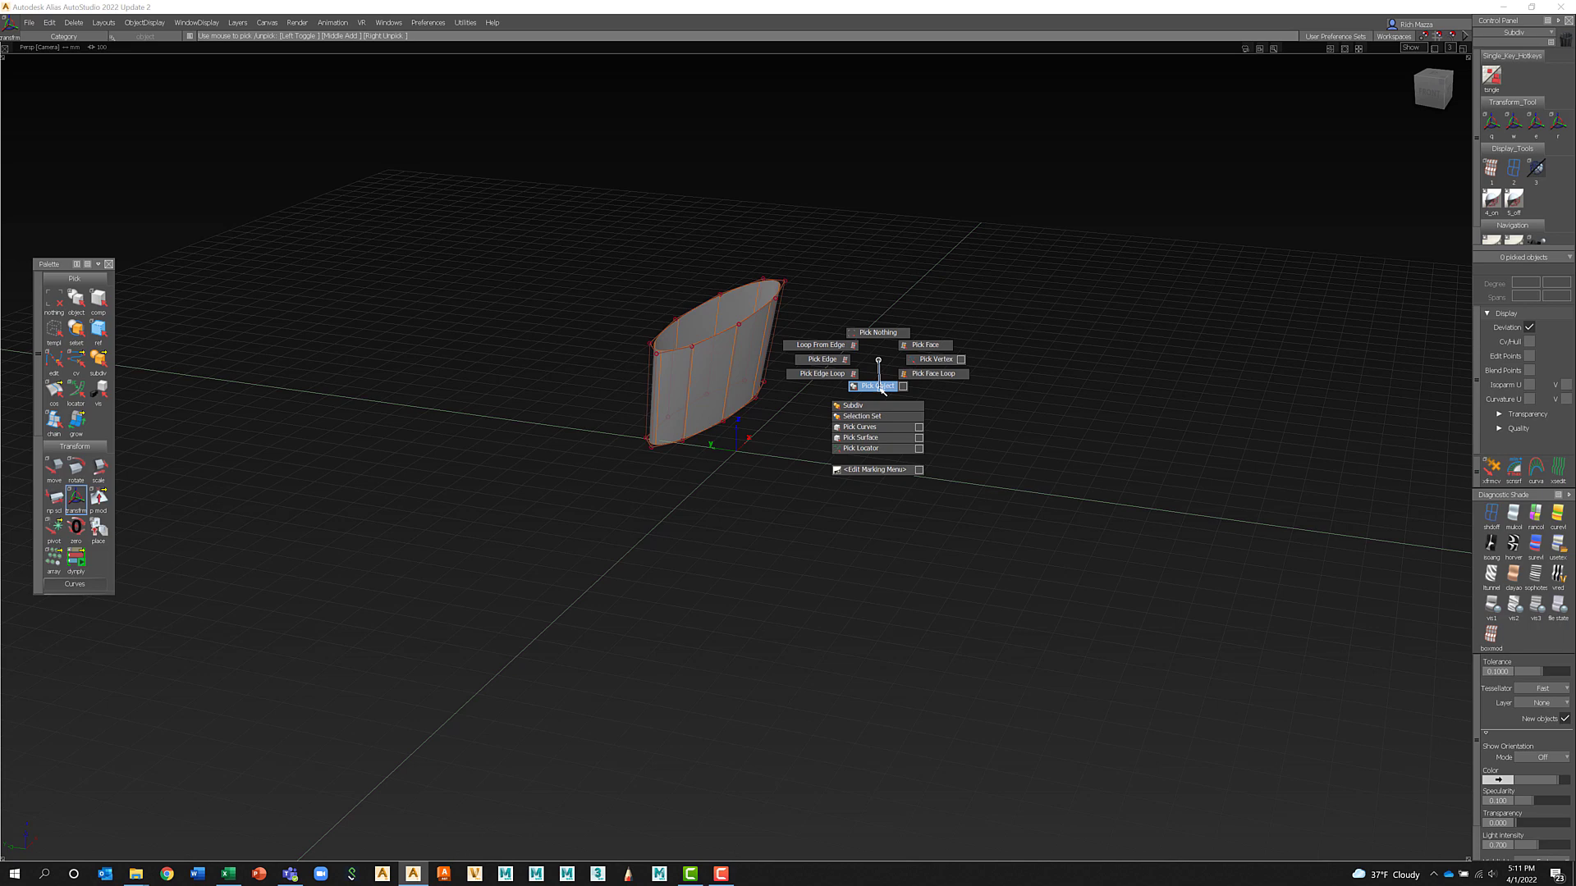
ctrl+shift+drag(883, 390, 882, 391)
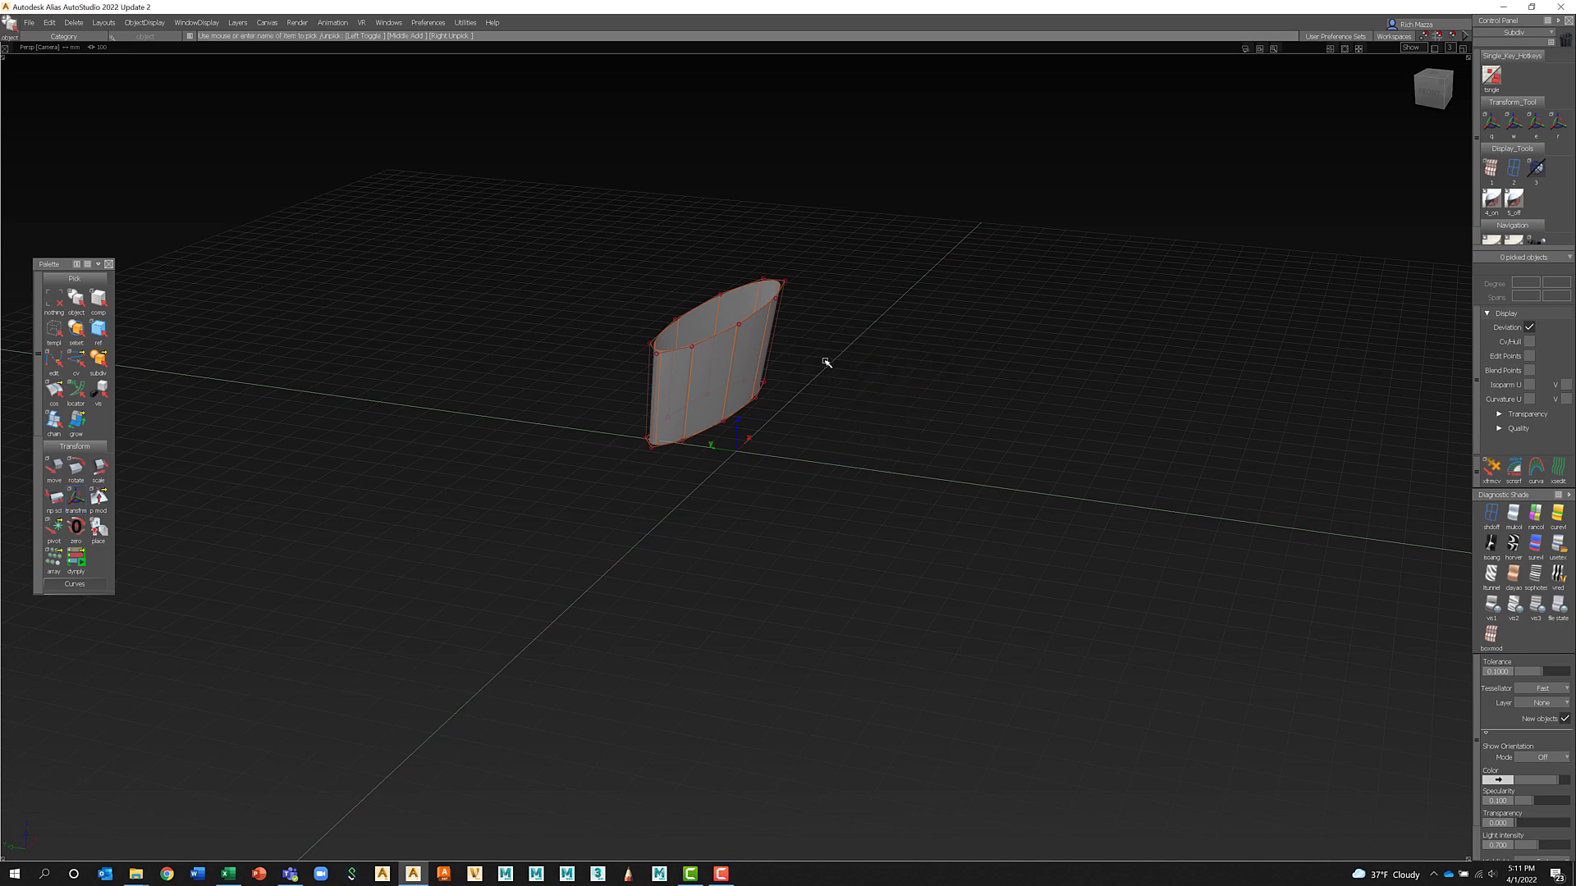
click(730, 357)
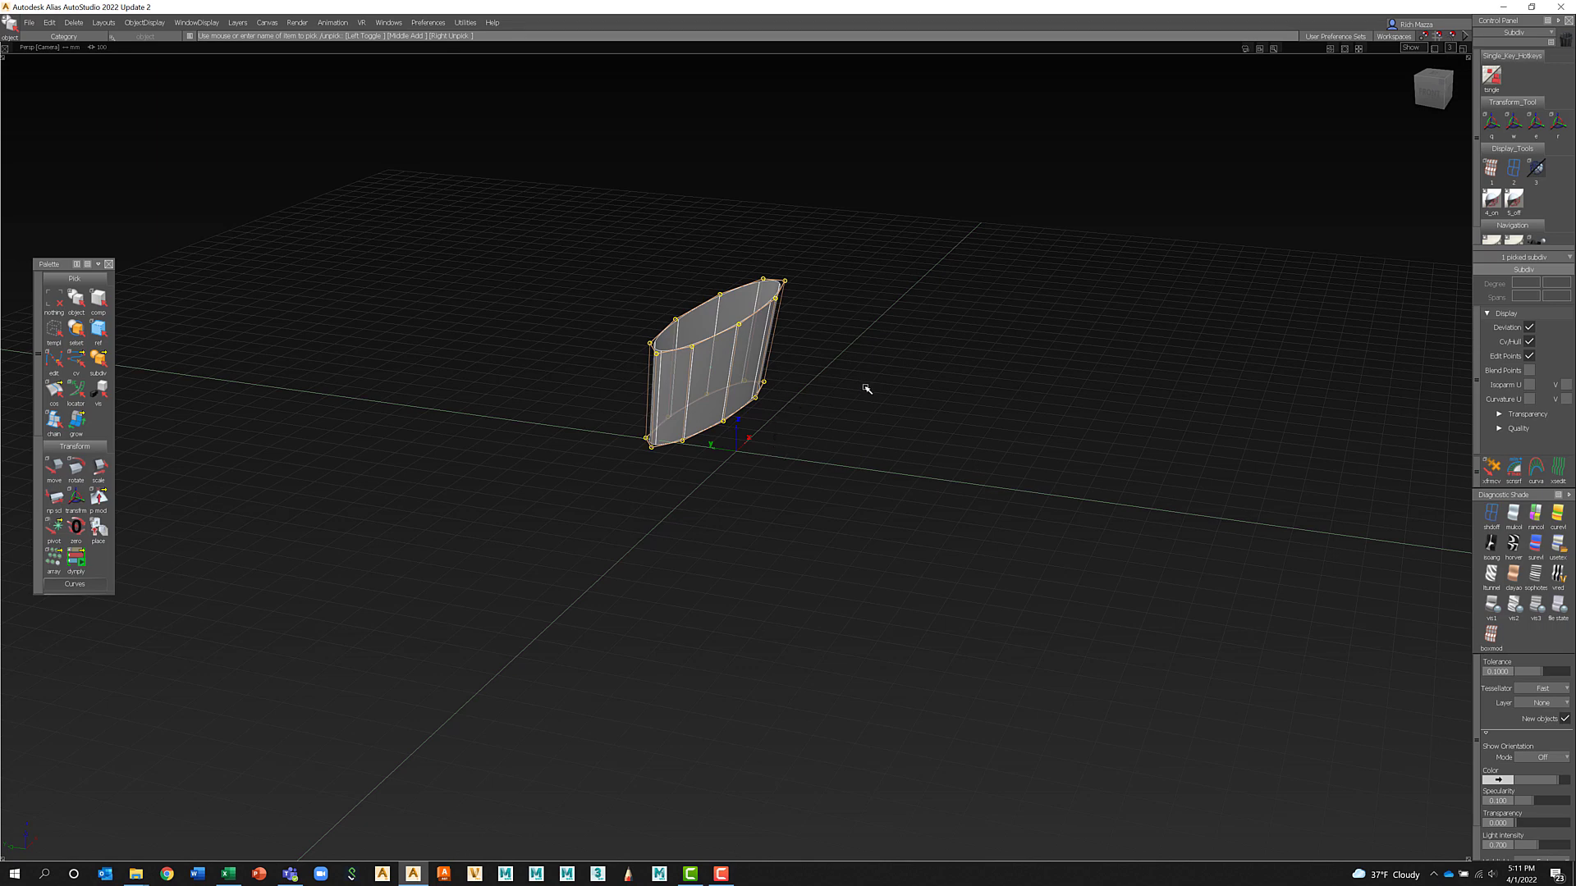
ctrl+shift+middle_drag(868, 389, 862, 339)
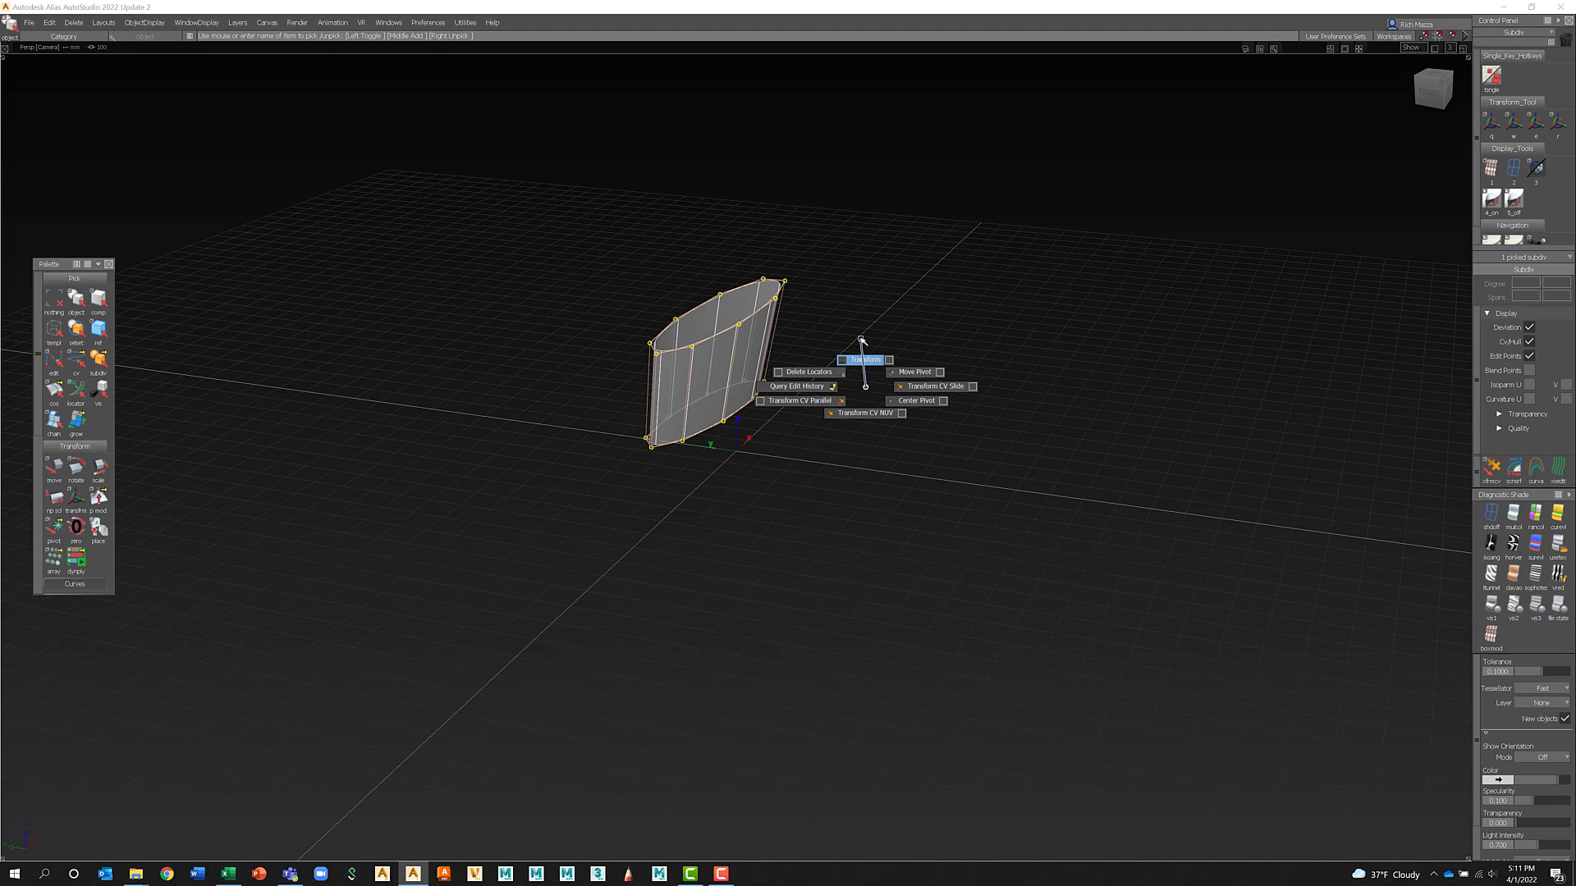
- Choose Transform from the marking menu and align the manipulator to the object's Pivot
ctrl+shift+middle_drag(861, 339, 867, 334)
ctrl+shift+middle_drag(867, 333, 871, 327)
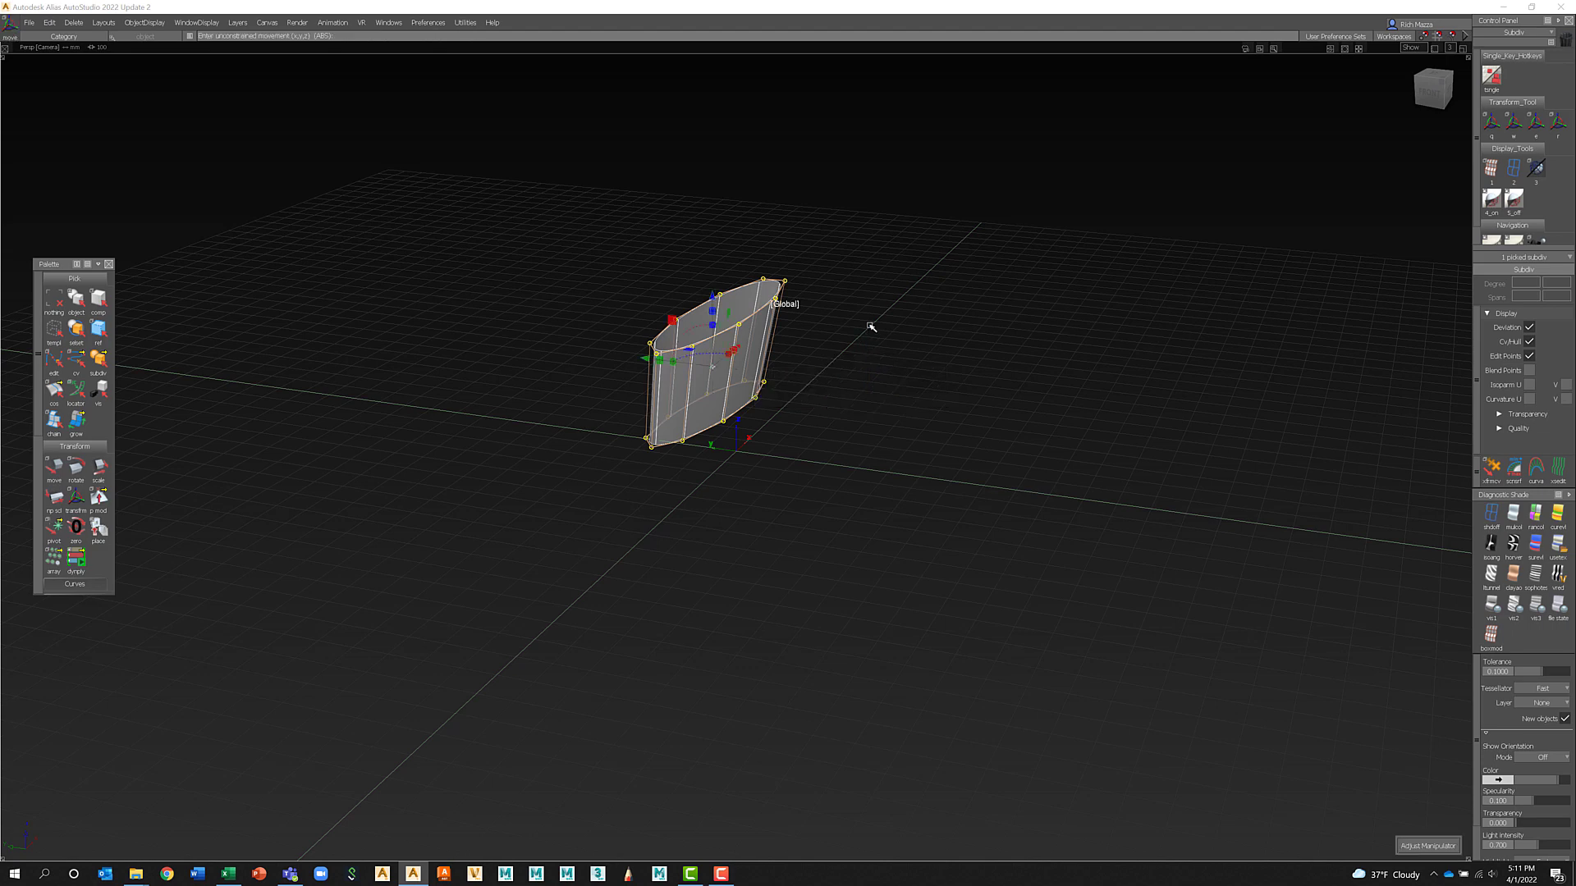
click(788, 304)
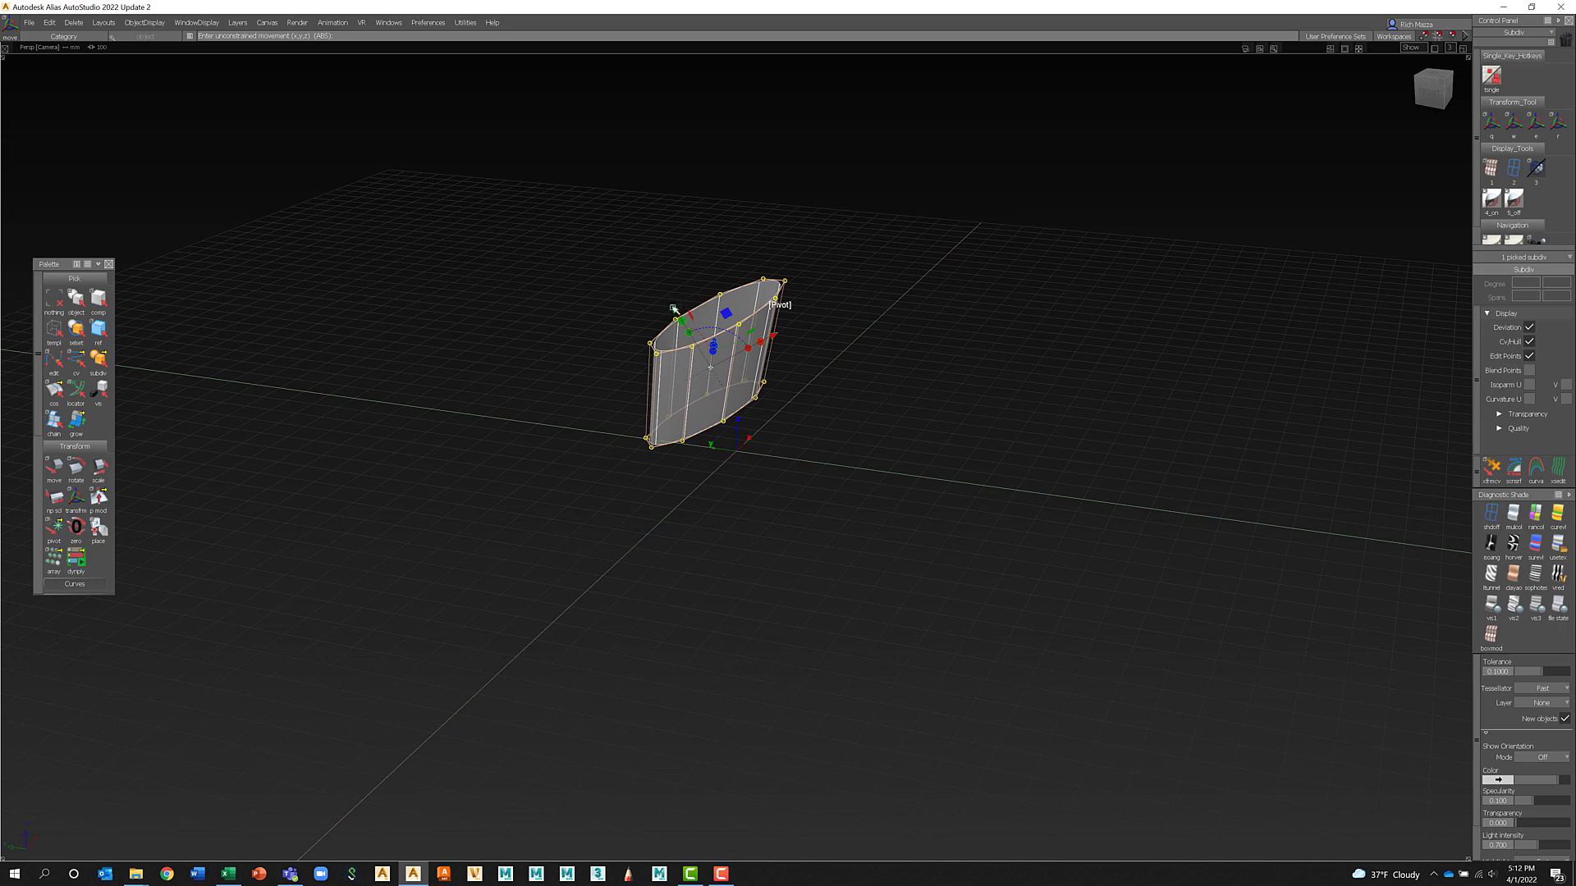
- Move the cylinder up above and behind the grid origin, undoing a first misplaced move
drag(675, 308, 706, 358)
key(ctrl+z)
key(ctrl+z)
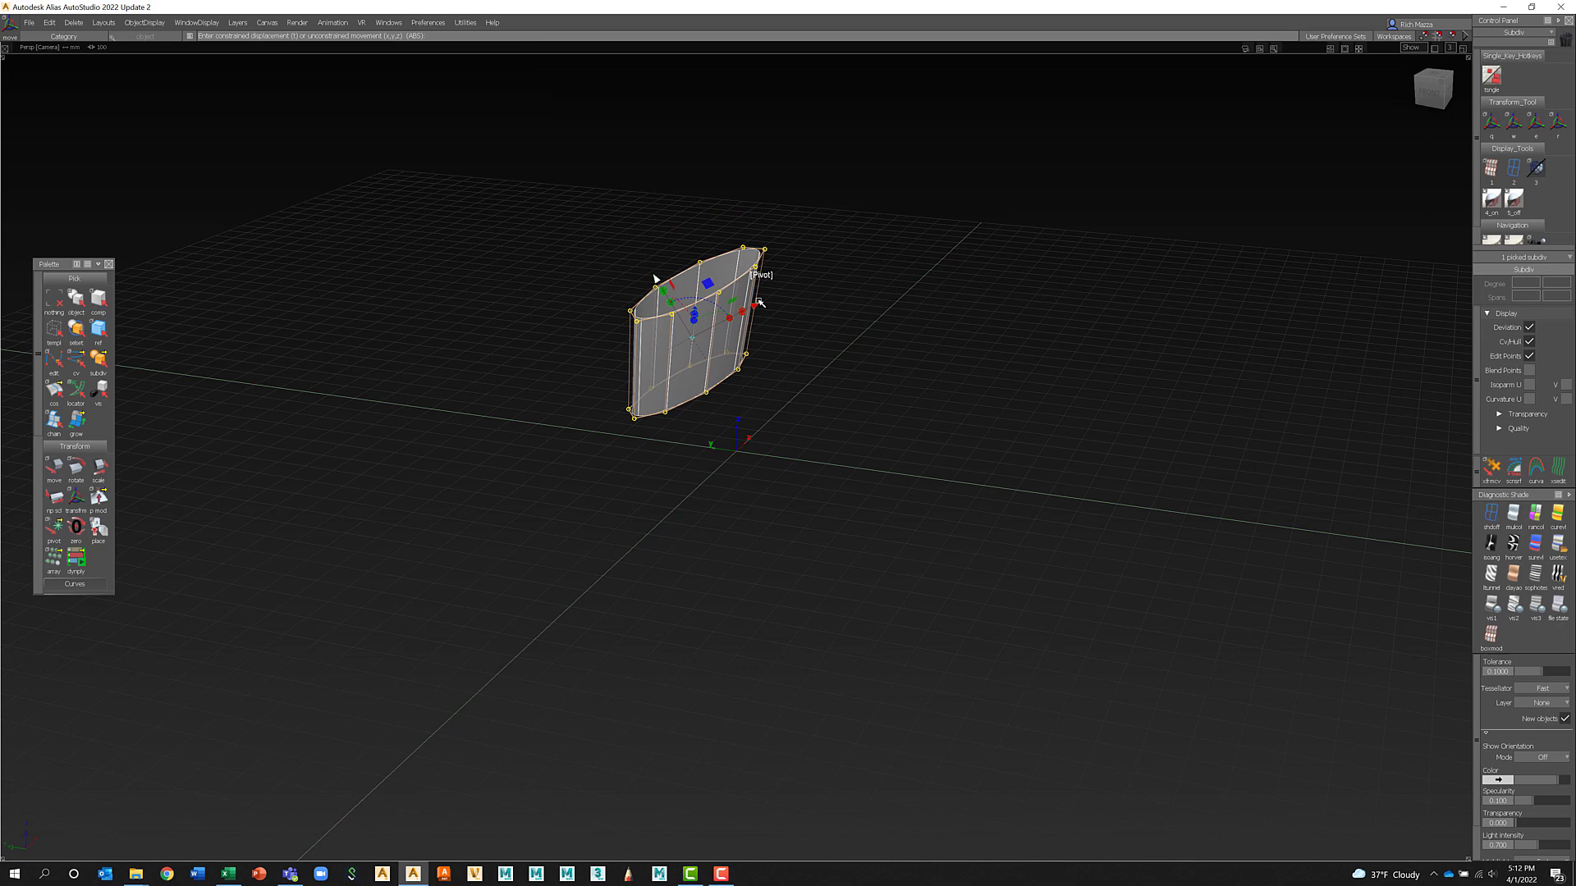
drag(749, 310, 897, 309)
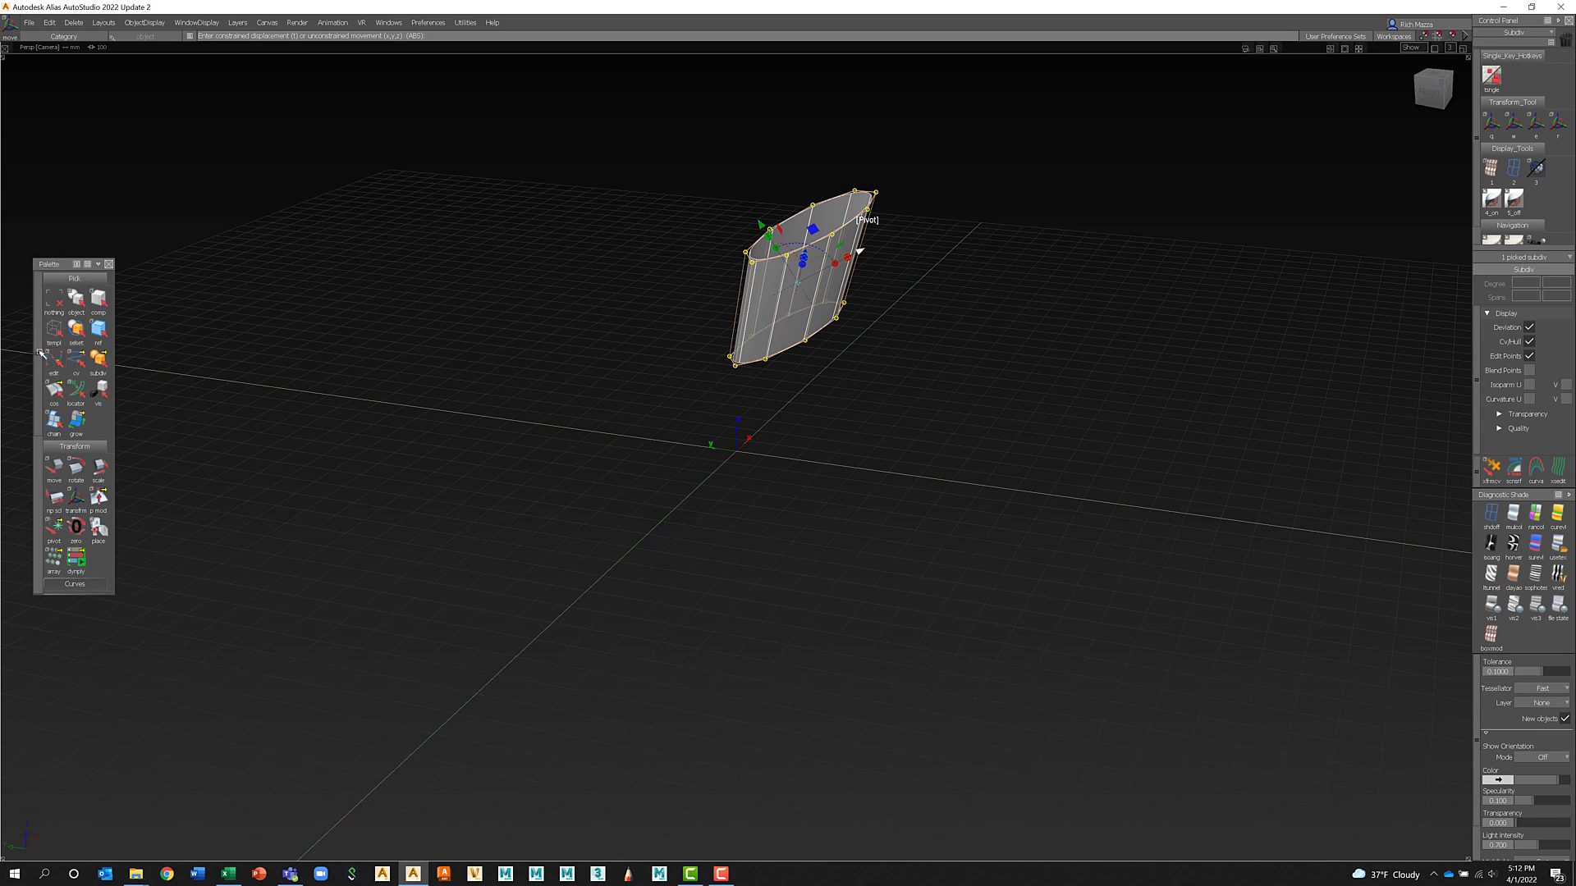
scroll(39, 355, down, 5)
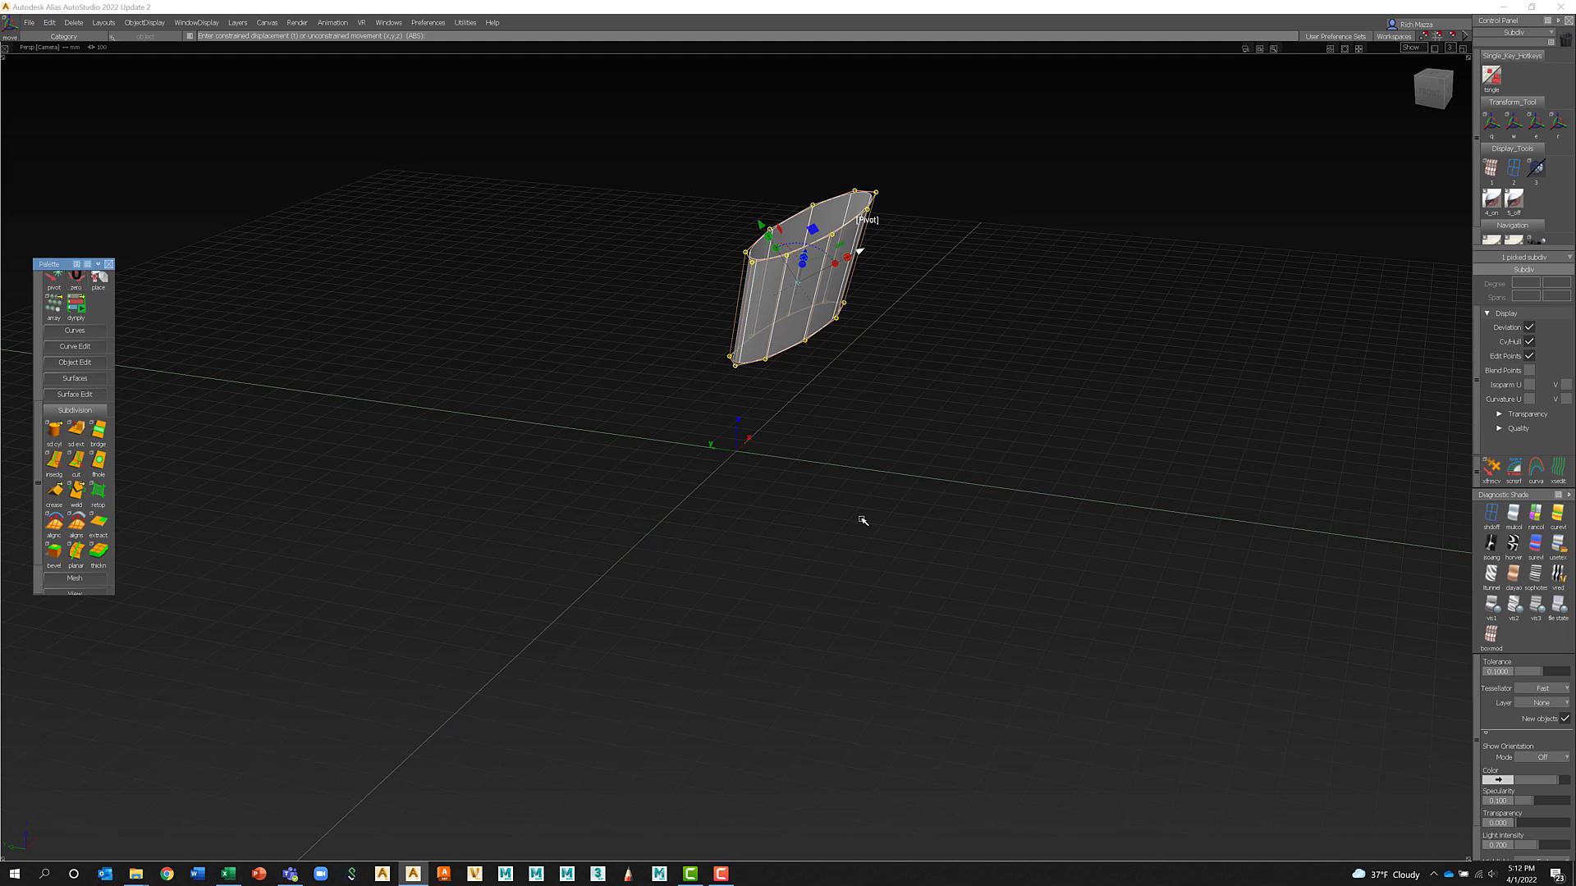
- Place a small sd cyl subdivision cylinder in front of the origin and box-pick it
click(54, 431)
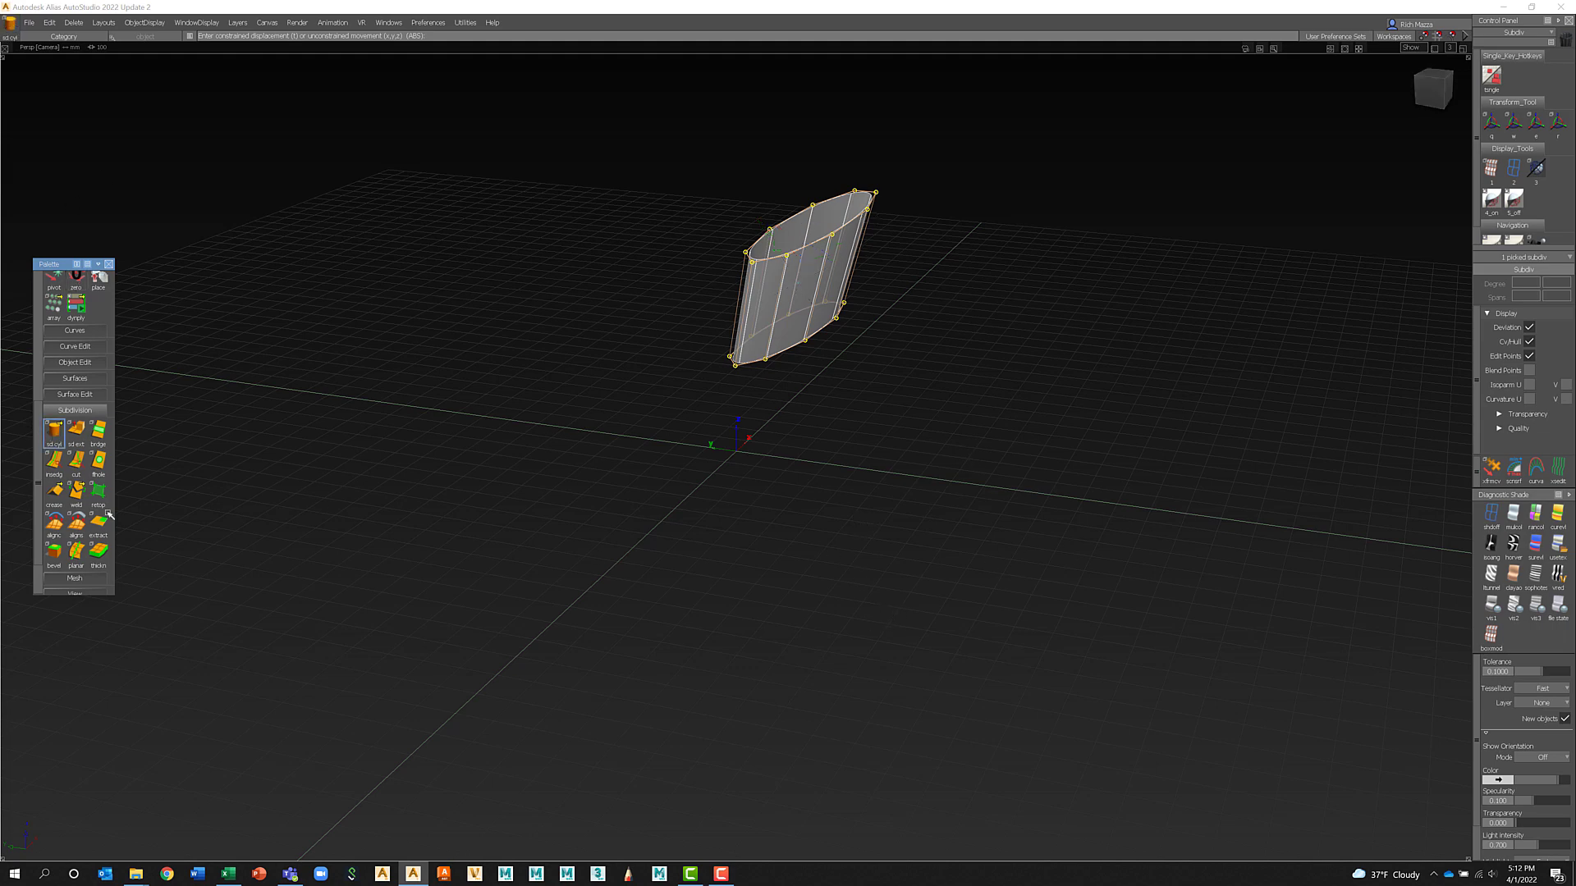
click(809, 496)
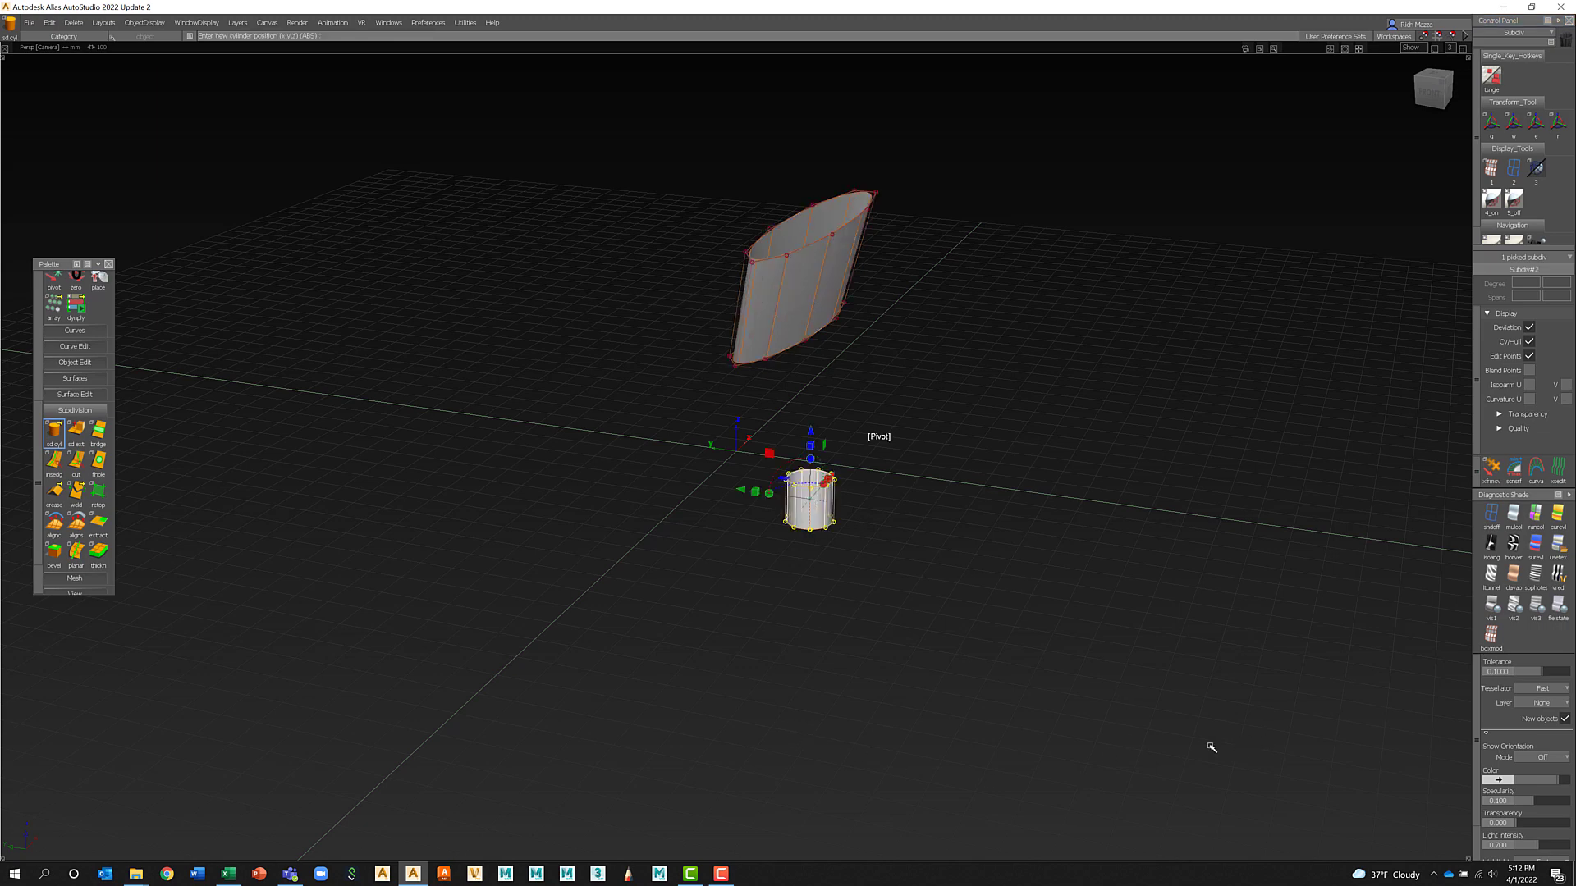
ctrl+shift+click(961, 515)
ctrl+shift+drag(961, 515, 932, 423)
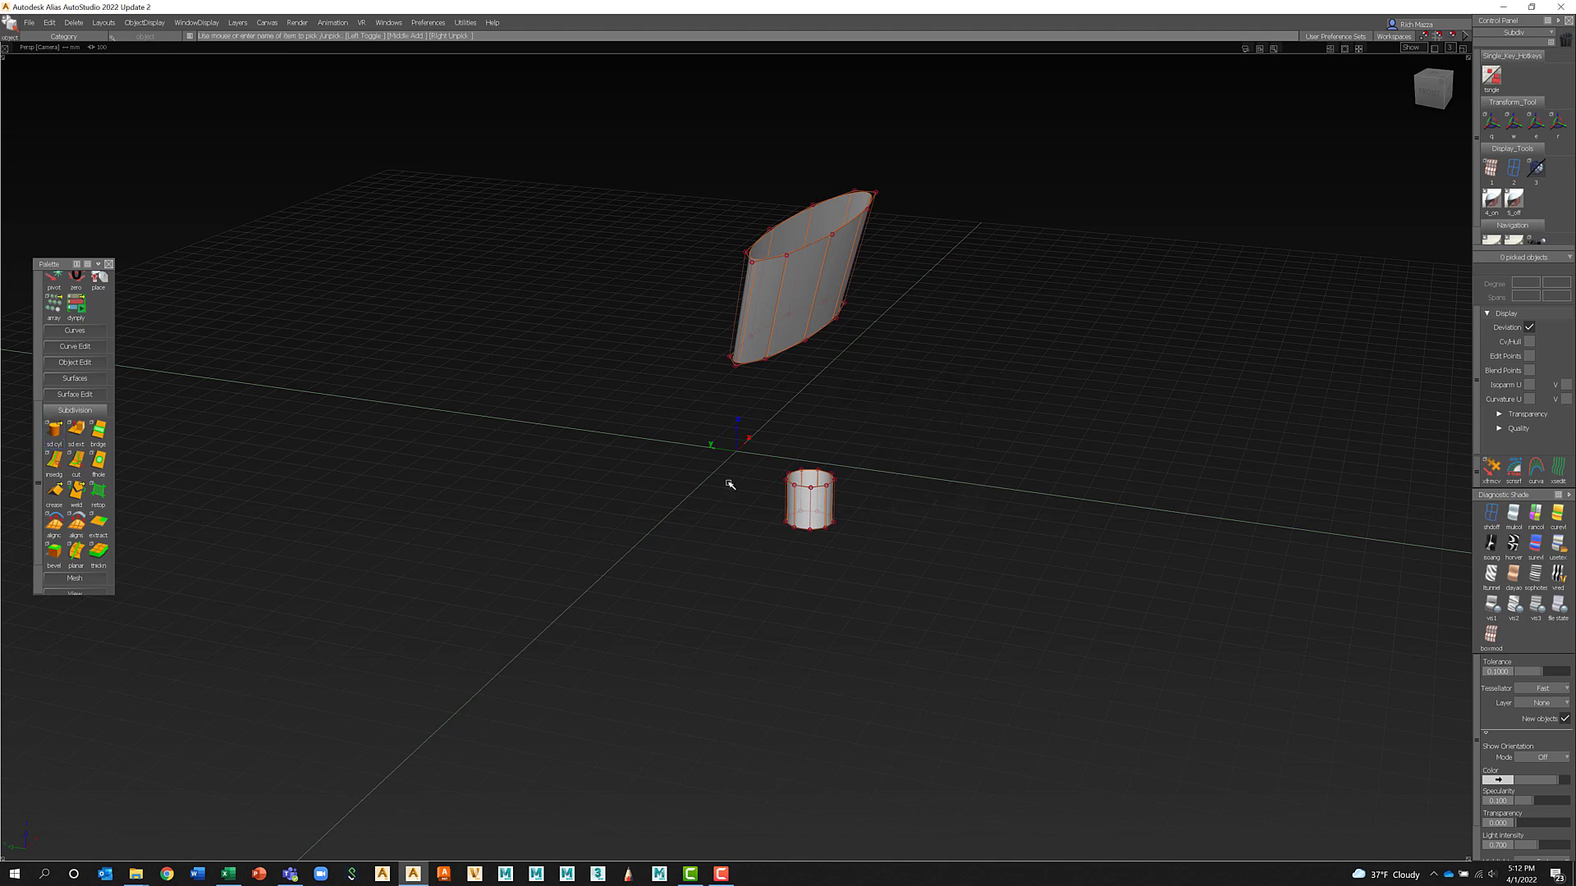
drag(728, 483, 911, 612)
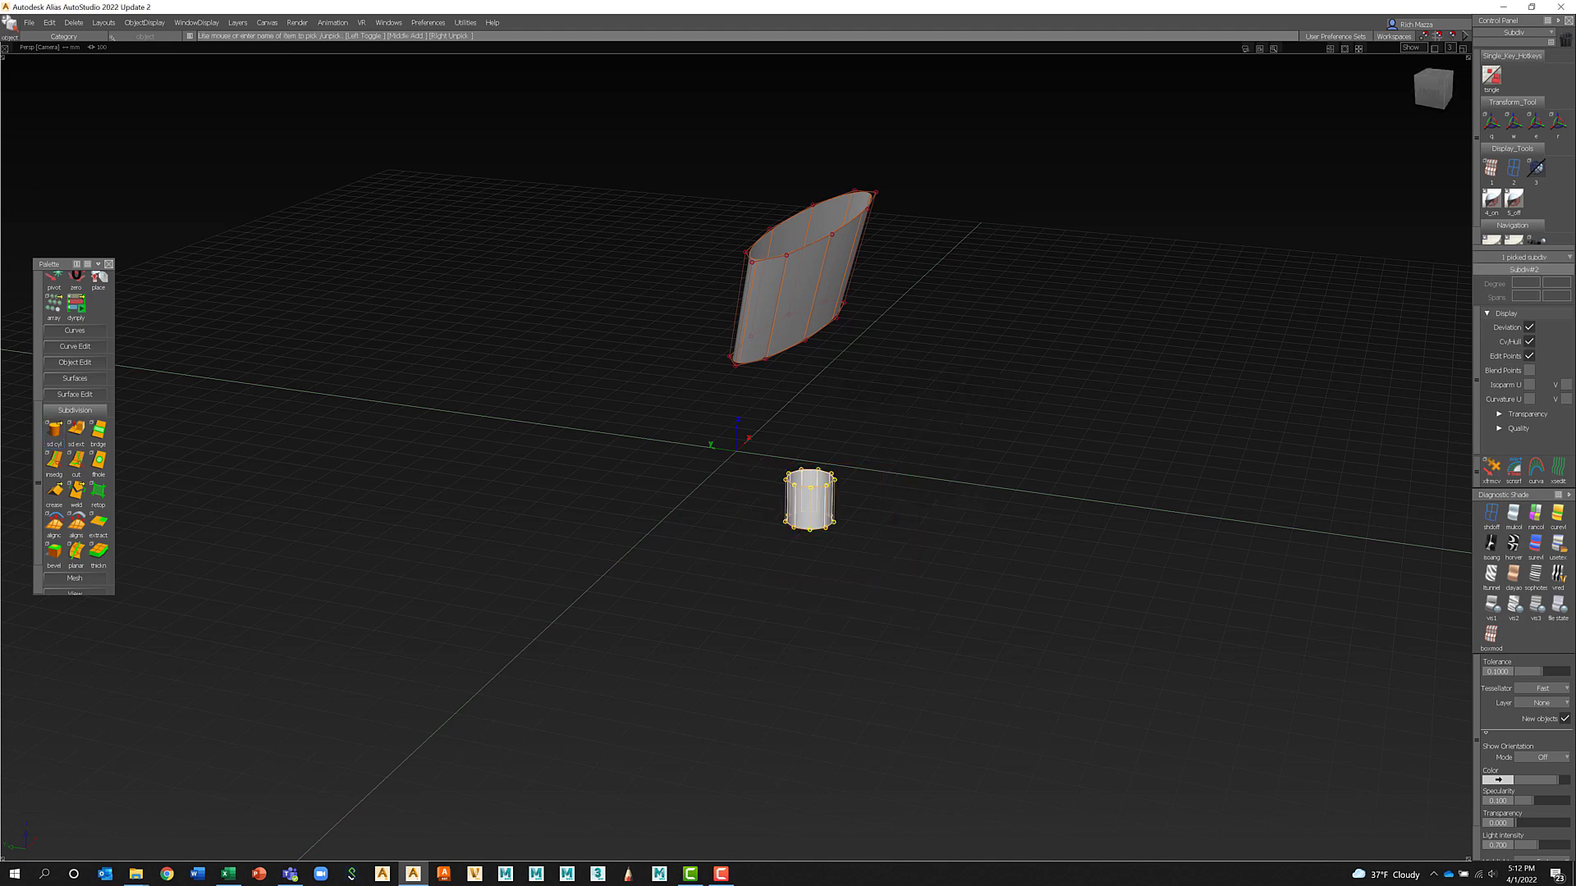
drag(39, 413, 25, 259)
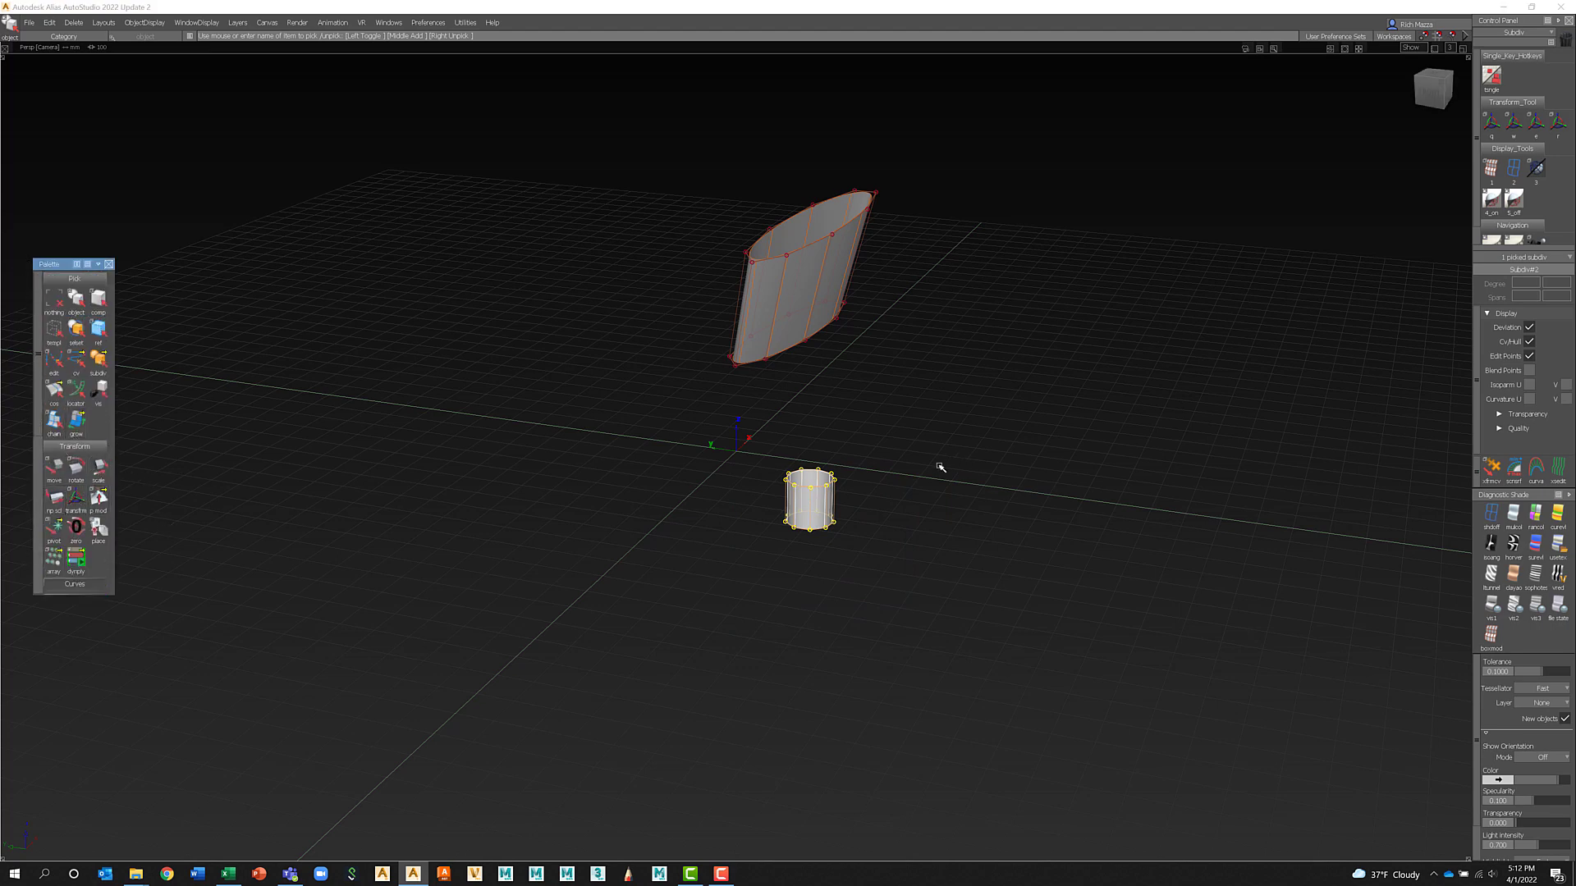
- Choose Transform for the small cylinder, then toggle Diagnostic Shade shdoff off and back on
ctrl+shift+click(925, 541)
ctrl+shift+drag(925, 541, 924, 414)
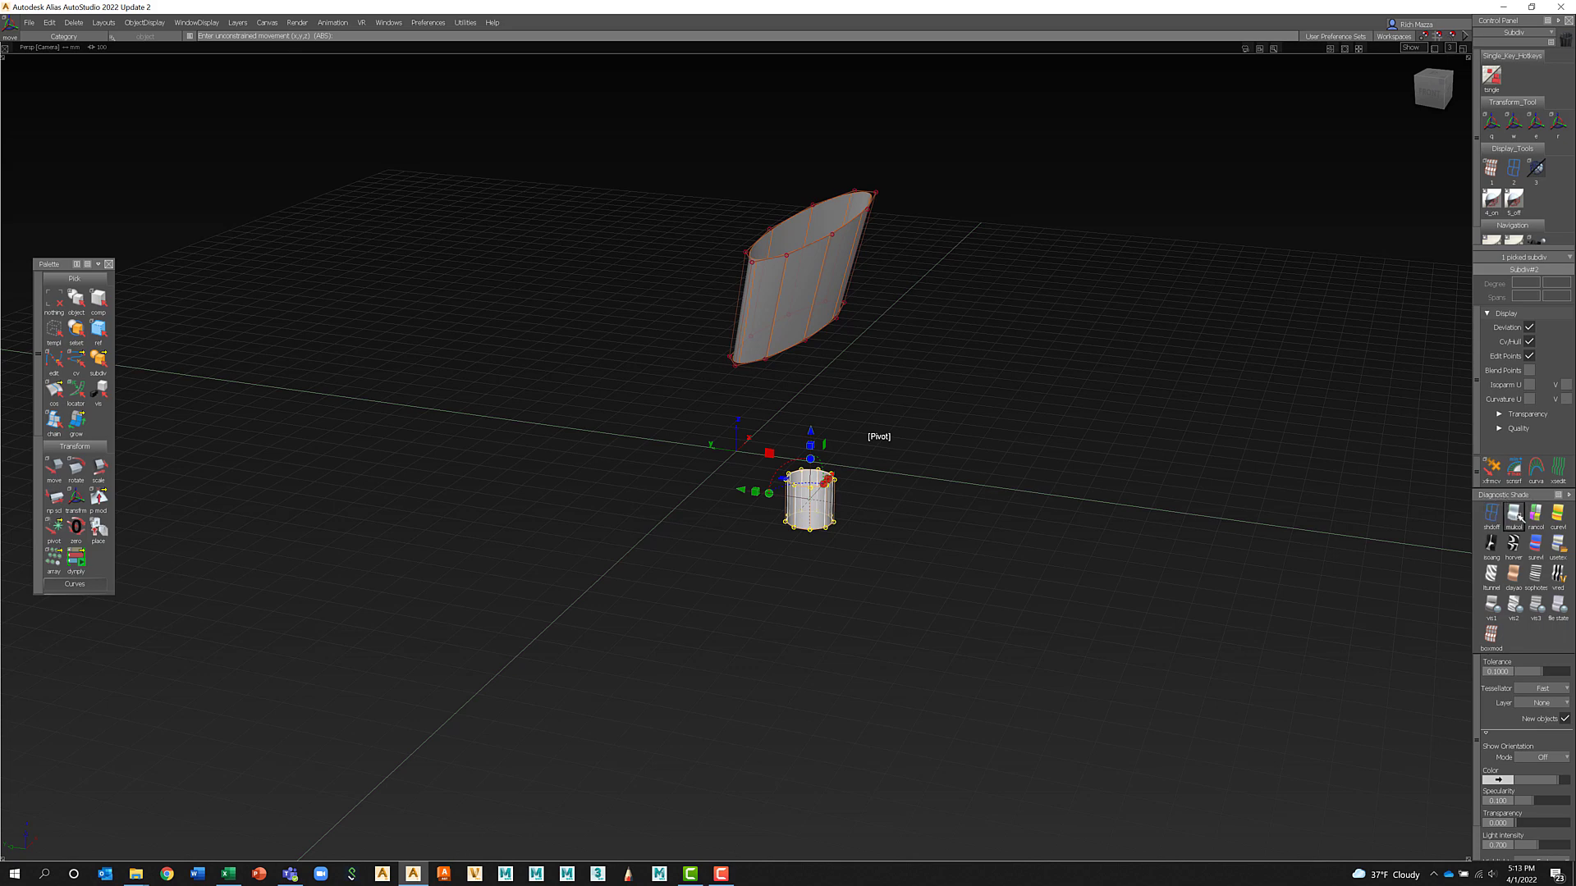
click(1492, 513)
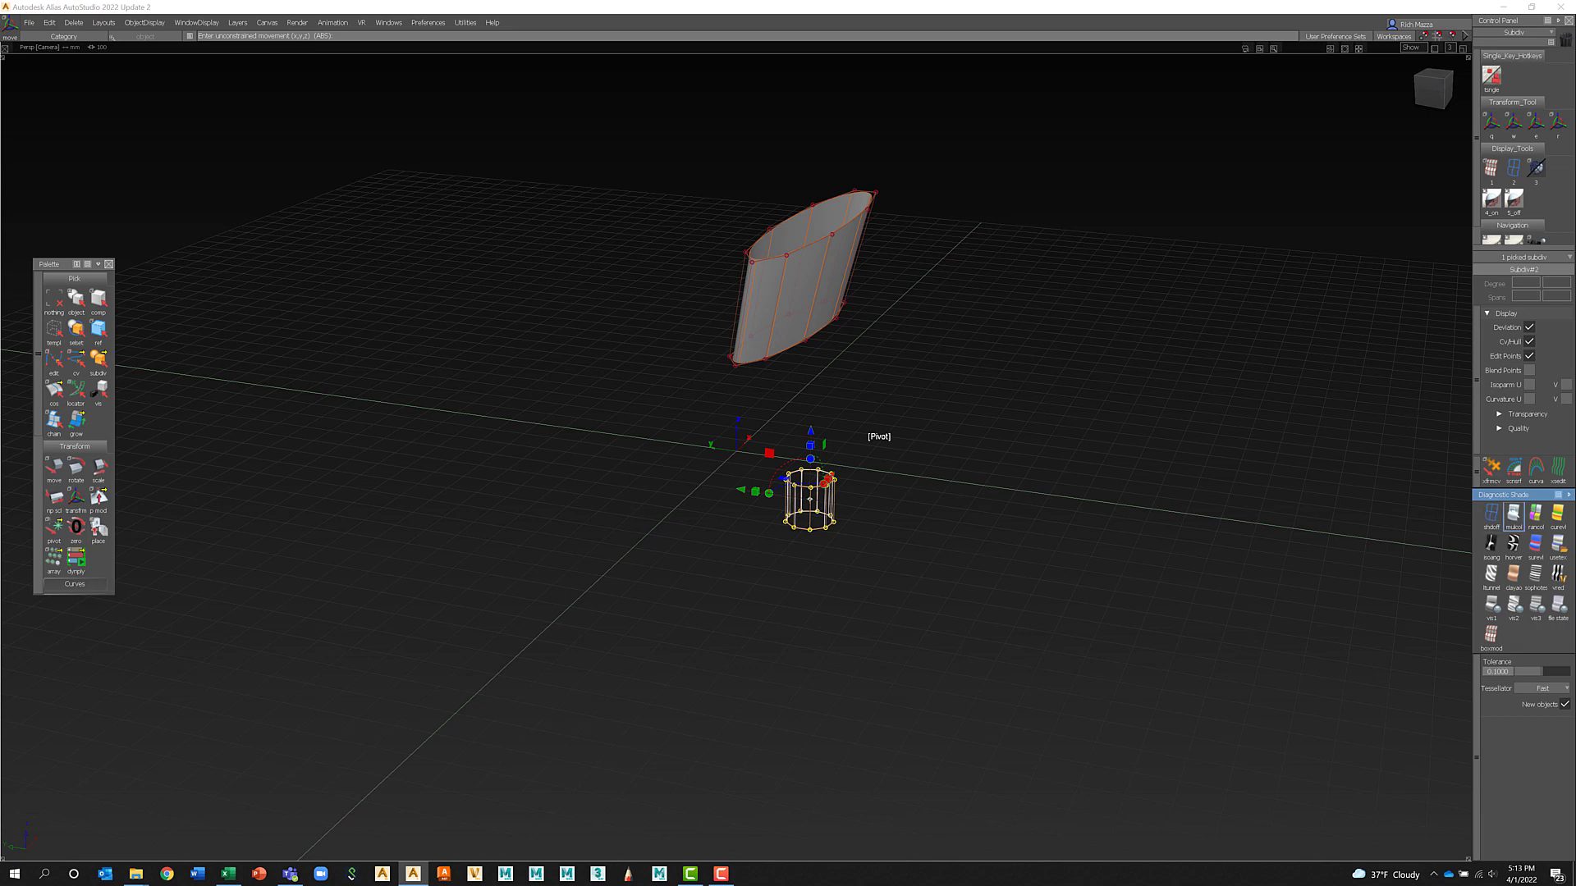
click(1514, 514)
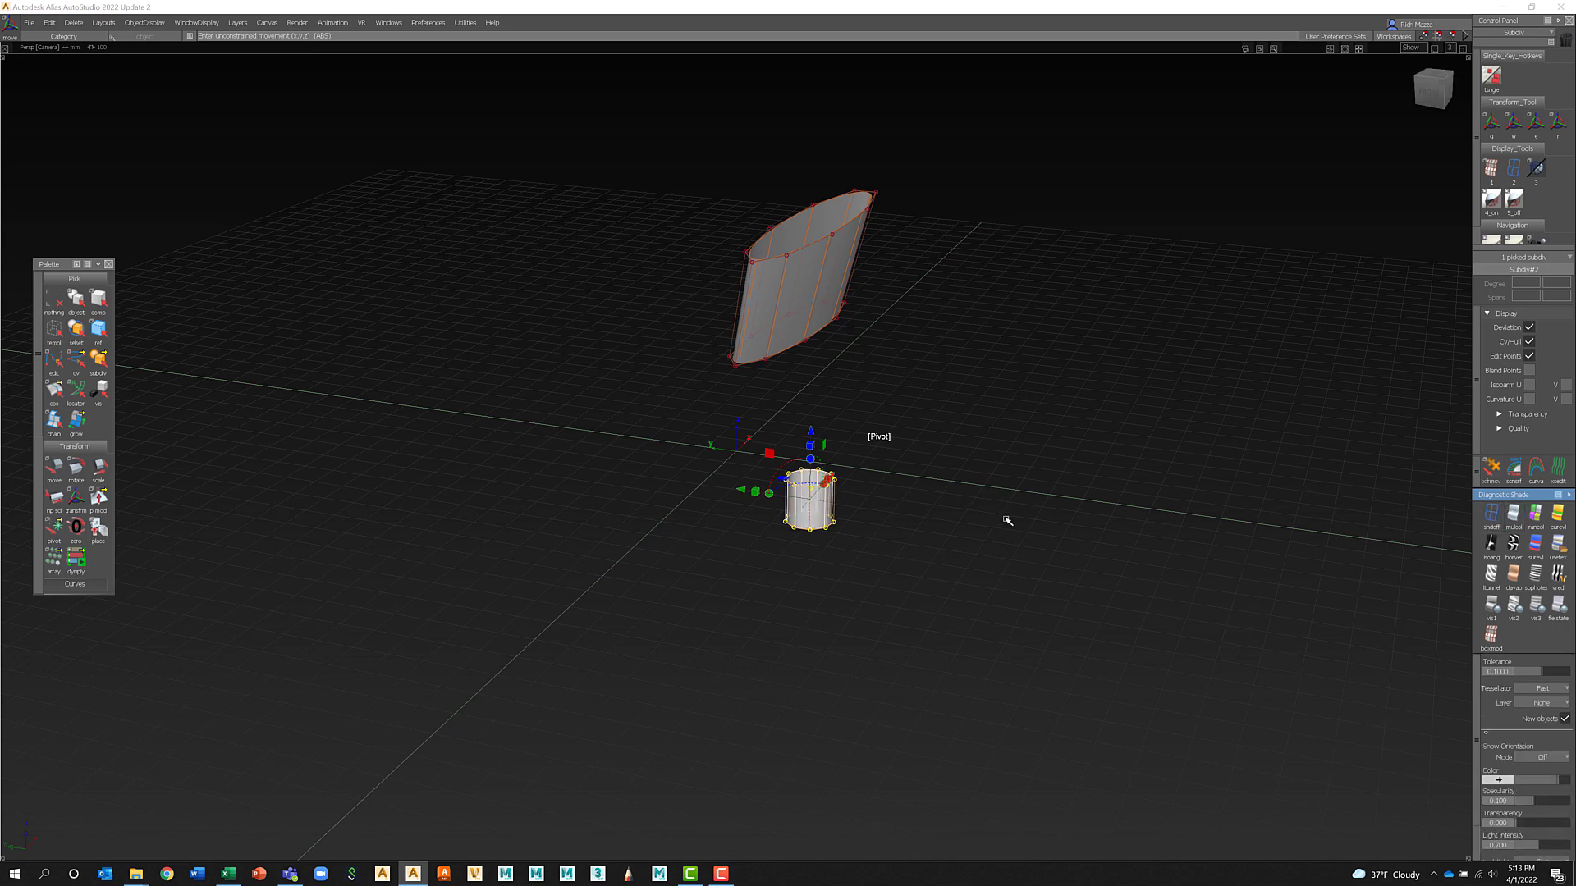